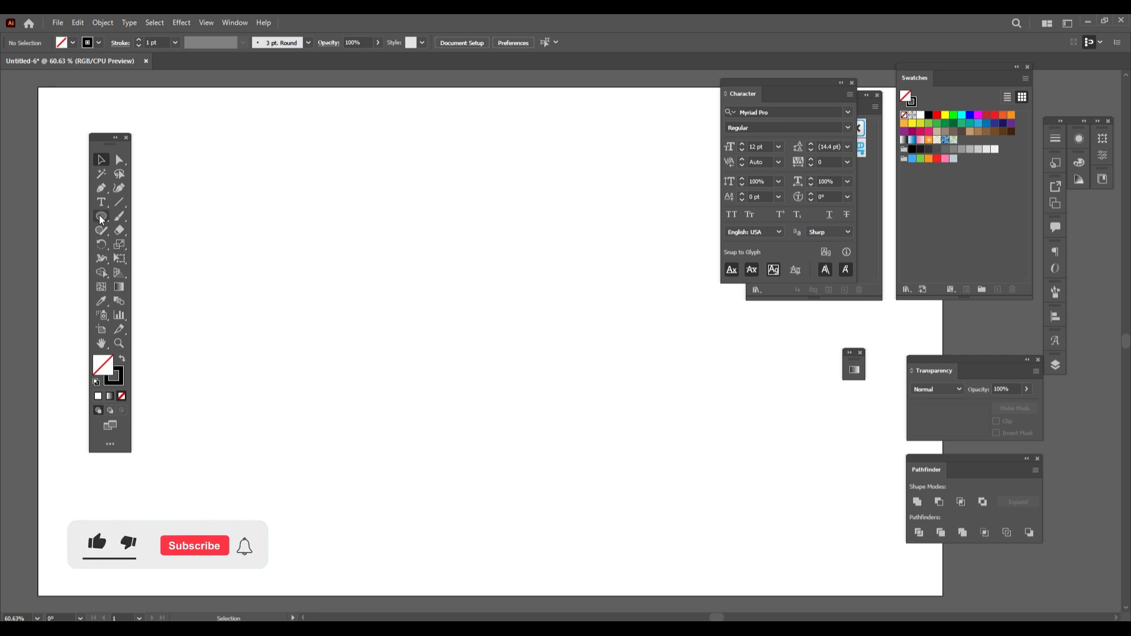
Draw a circle about 312 px in diameter near the middle of the artboard
left_click_drag(472, 364, 506, 439)
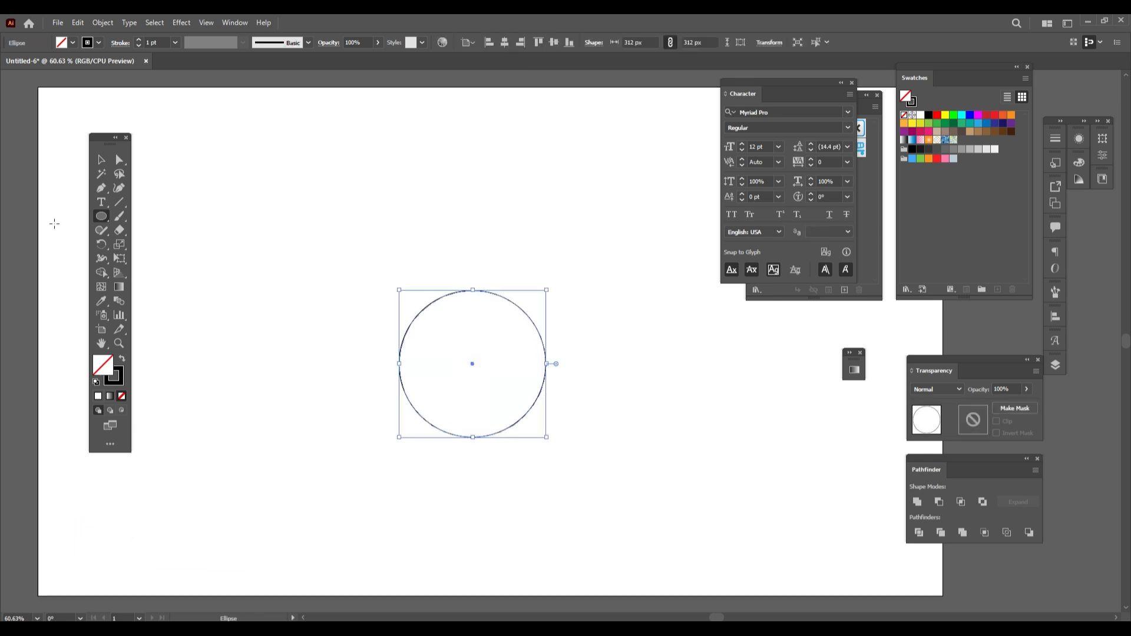
left_click(106, 160)
left_click(242, 192)
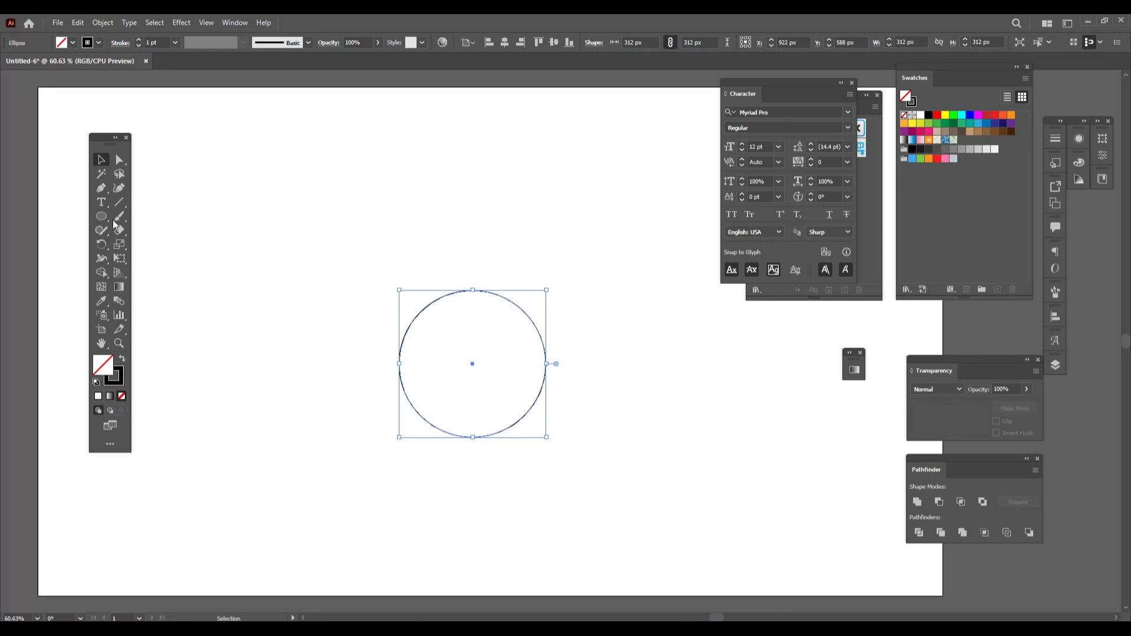
Draw a horizontal line about 380 px long and a vertical line about 408 px long crossing through the circle's center
left_click(118, 206)
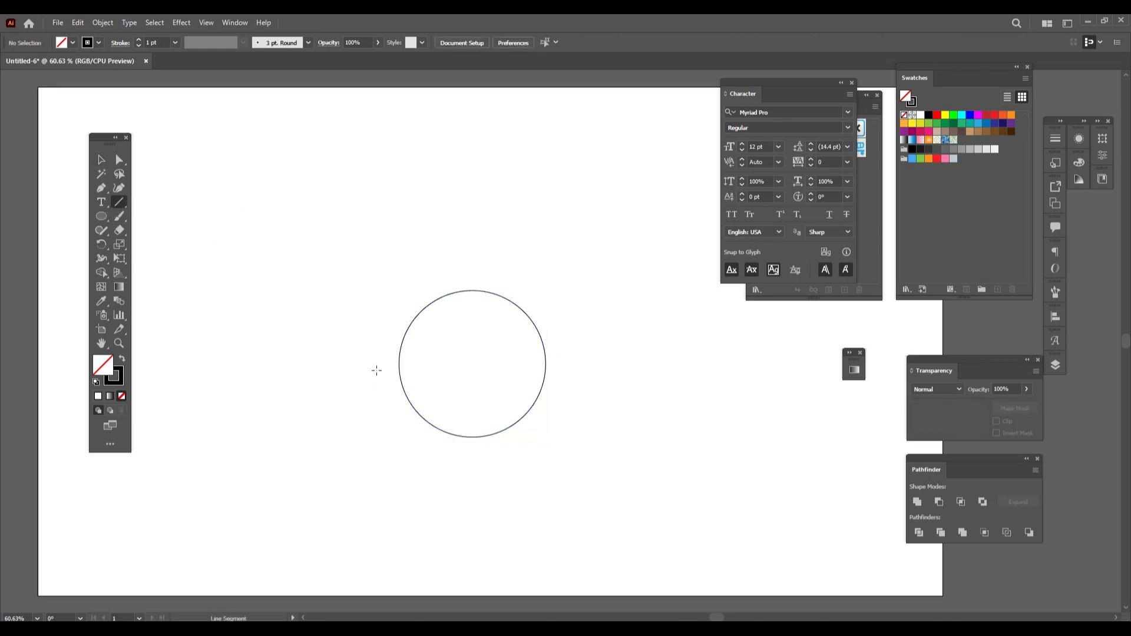
left_click_drag(382, 363, 562, 391)
left_click_drag(472, 272, 483, 464)
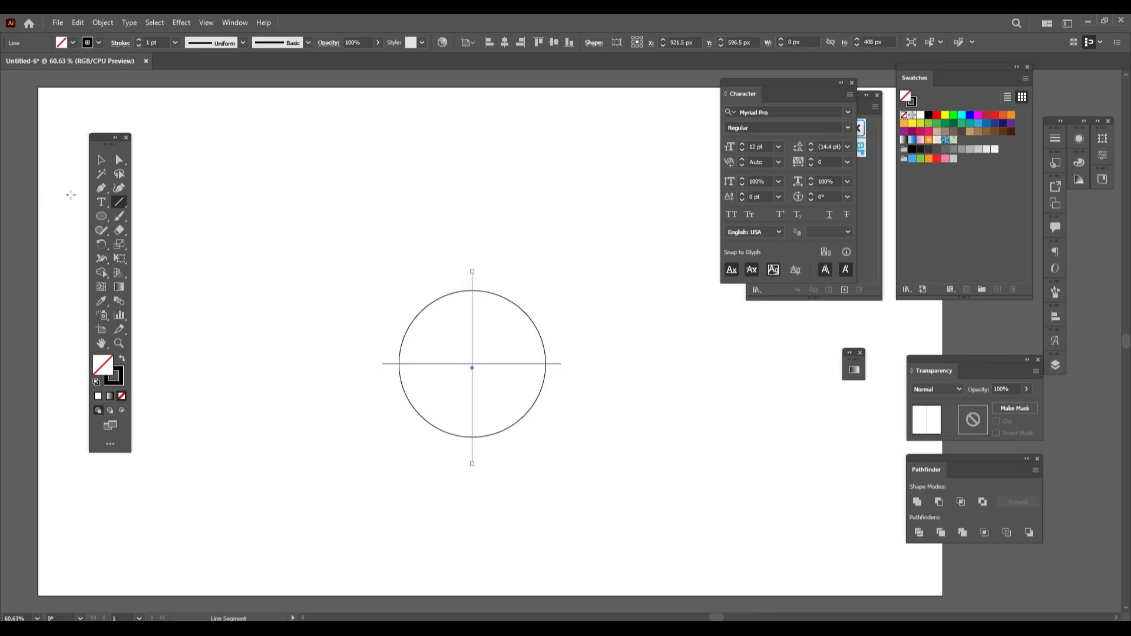
Center both crossing lines vertically and horizontally on the circle, using the circle as the key object
left_click(101, 160)
left_click(625, 439)
left_click_drag(378, 220, 567, 457)
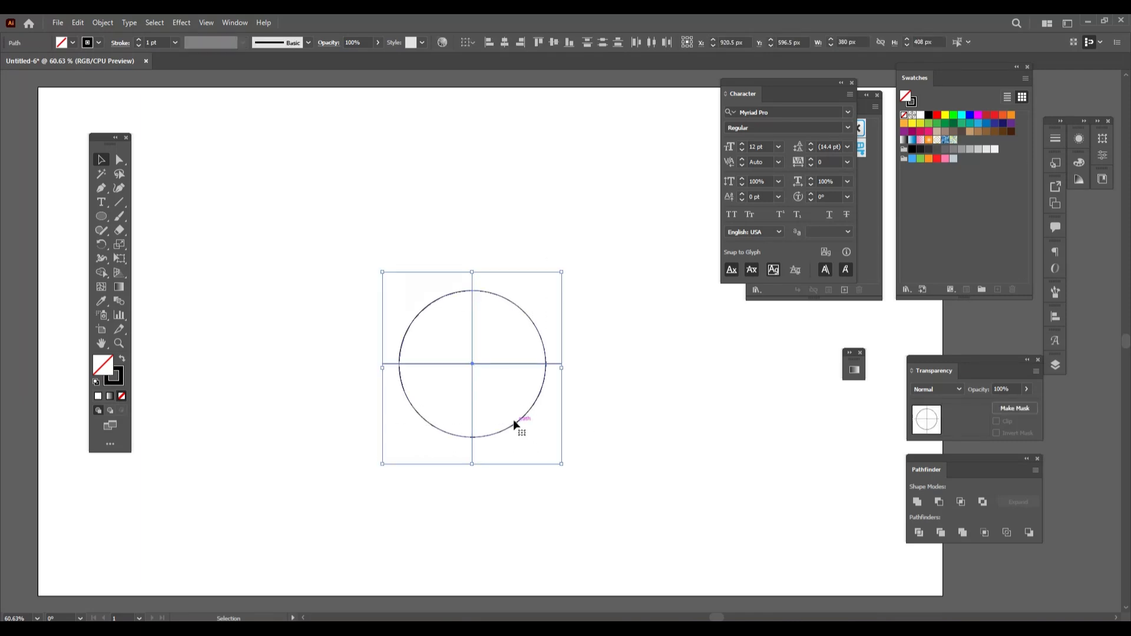
left_click(513, 422)
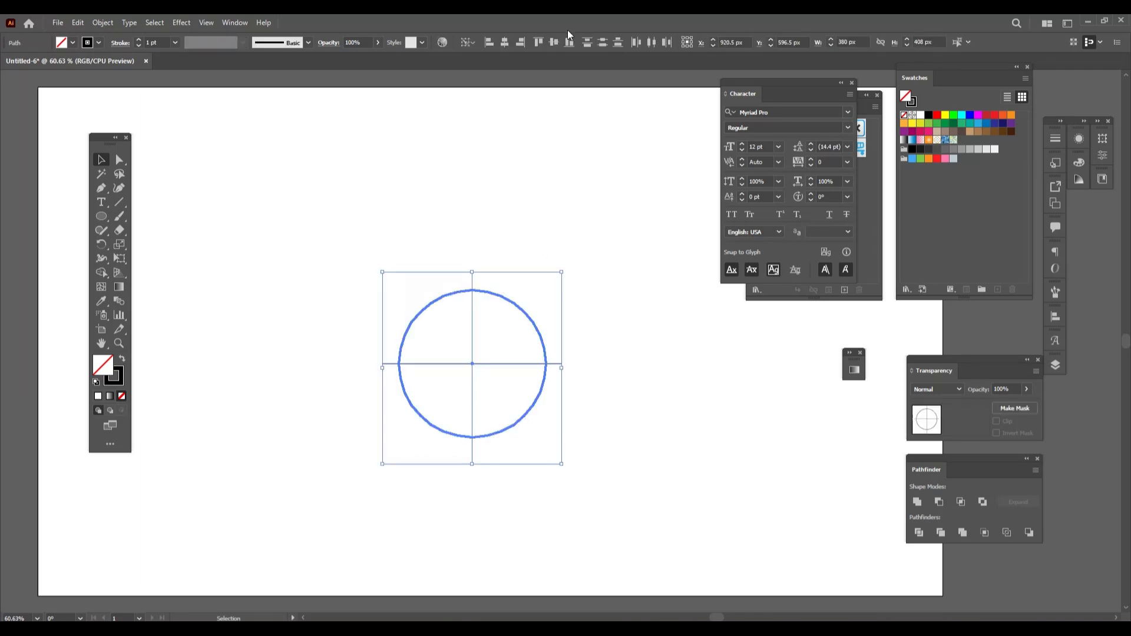
left_click(553, 42)
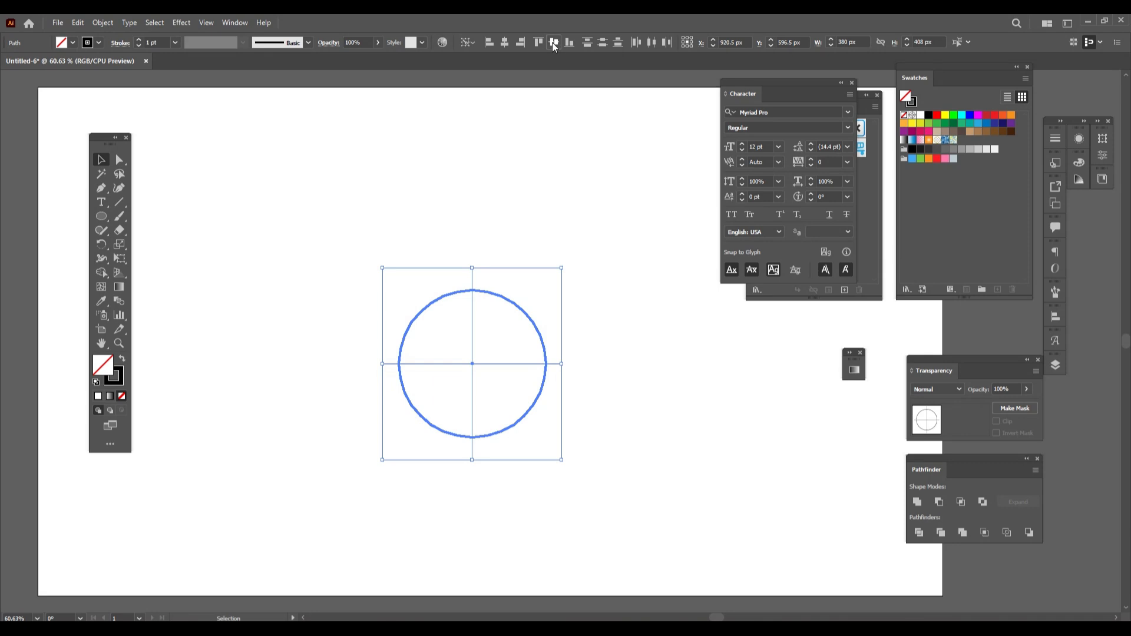
left_click(505, 42)
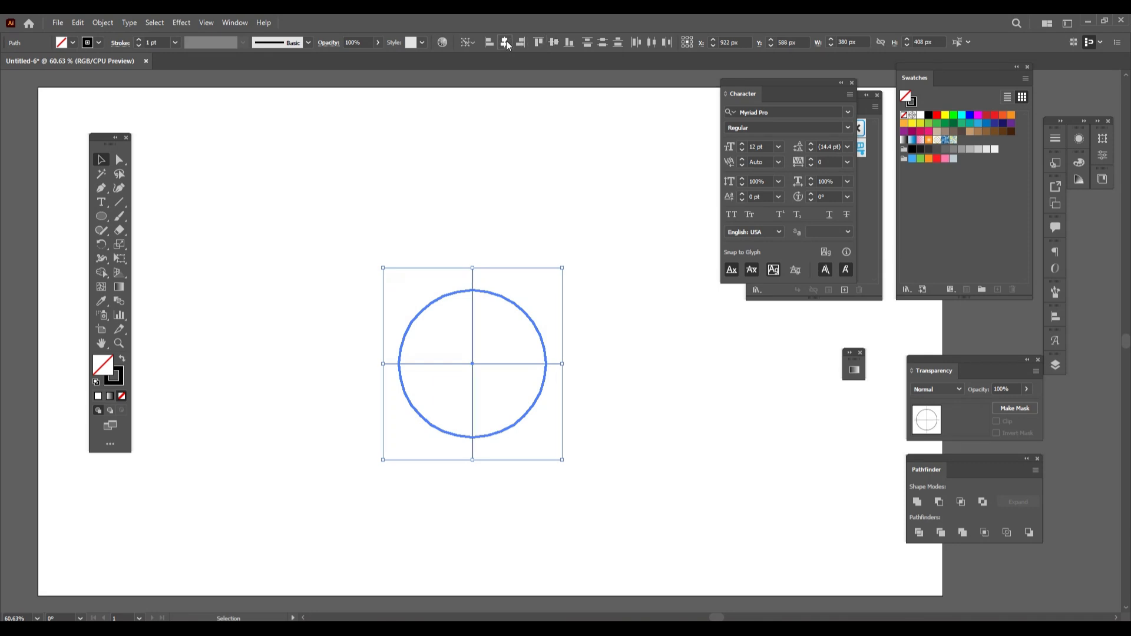
left_click(652, 504)
Draw a vertical line about 284 px long upward from the circle's right intersection with the horizontal line
left_click(116, 203)
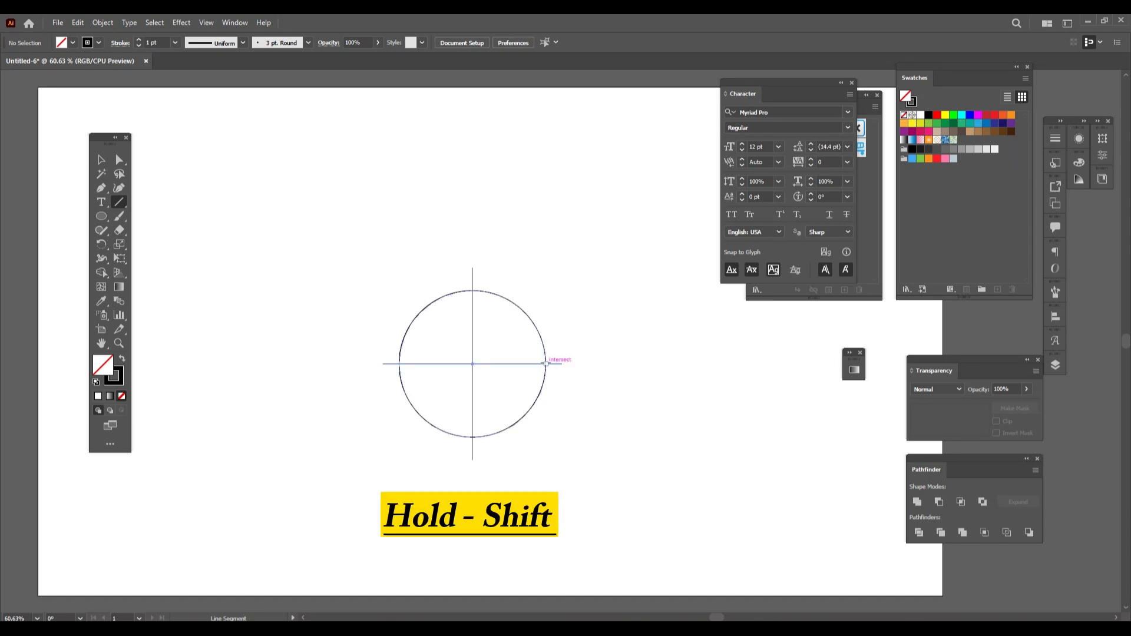
left_click_drag(545, 364, 546, 230)
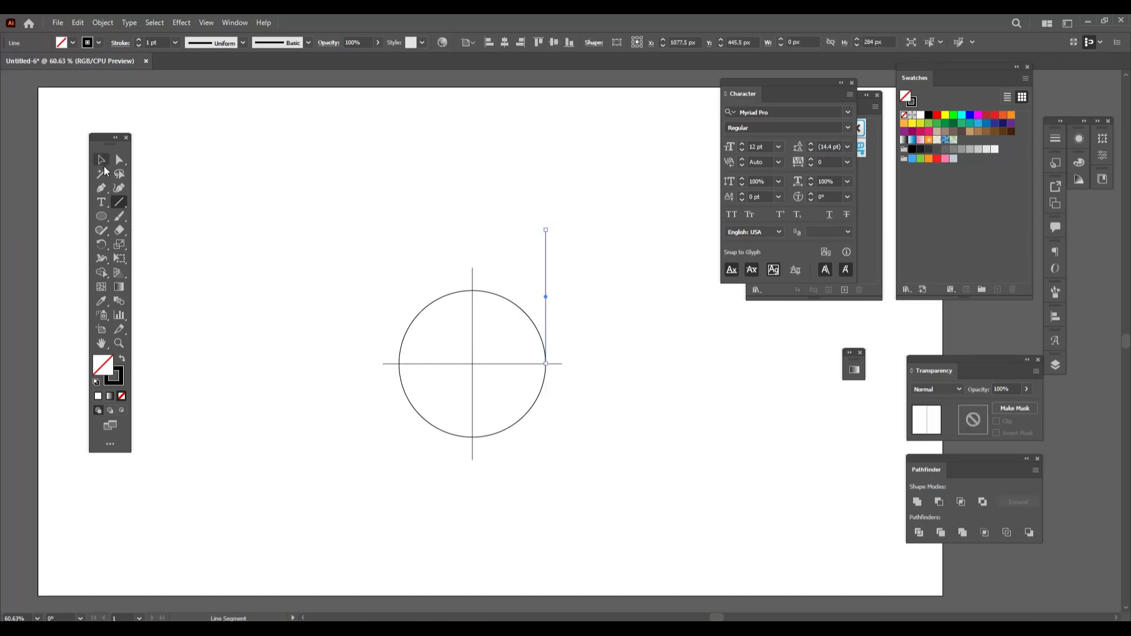
left_click(102, 160)
left_click(362, 479)
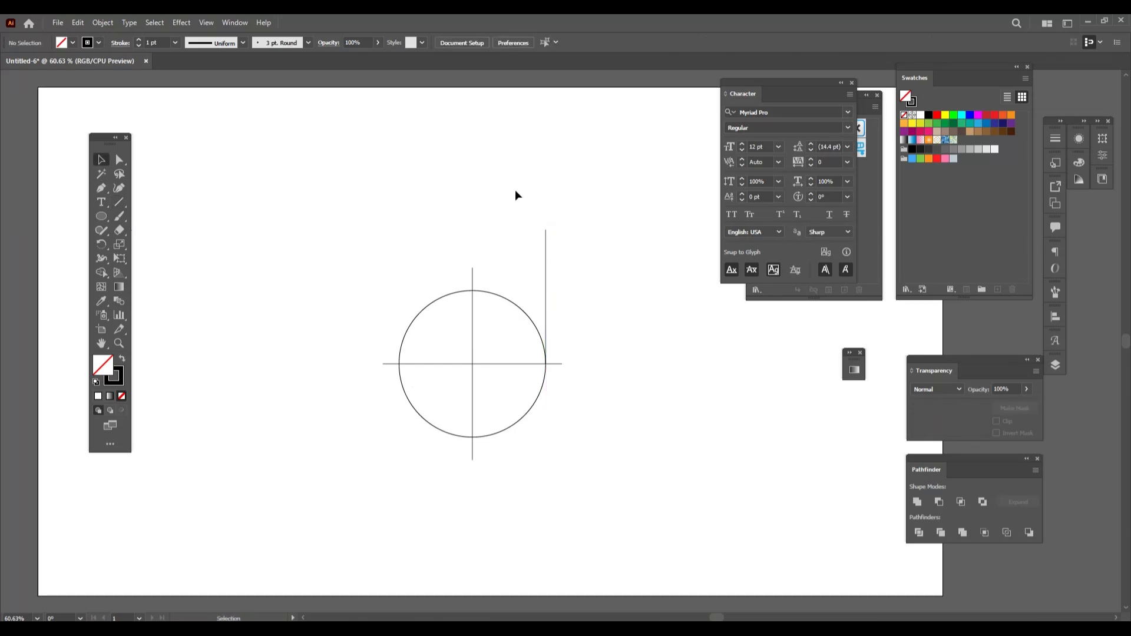
Make a copy of the vertical tangent line rotated 10° about the circle's center
left_click_drag(554, 258, 554, 258)
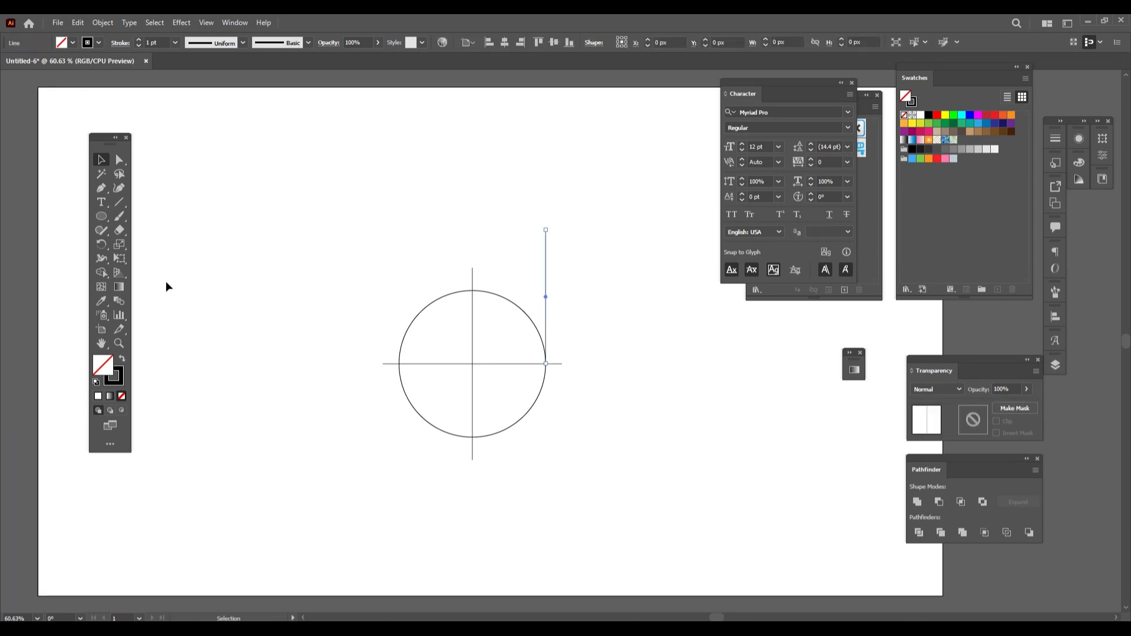
left_click(102, 243)
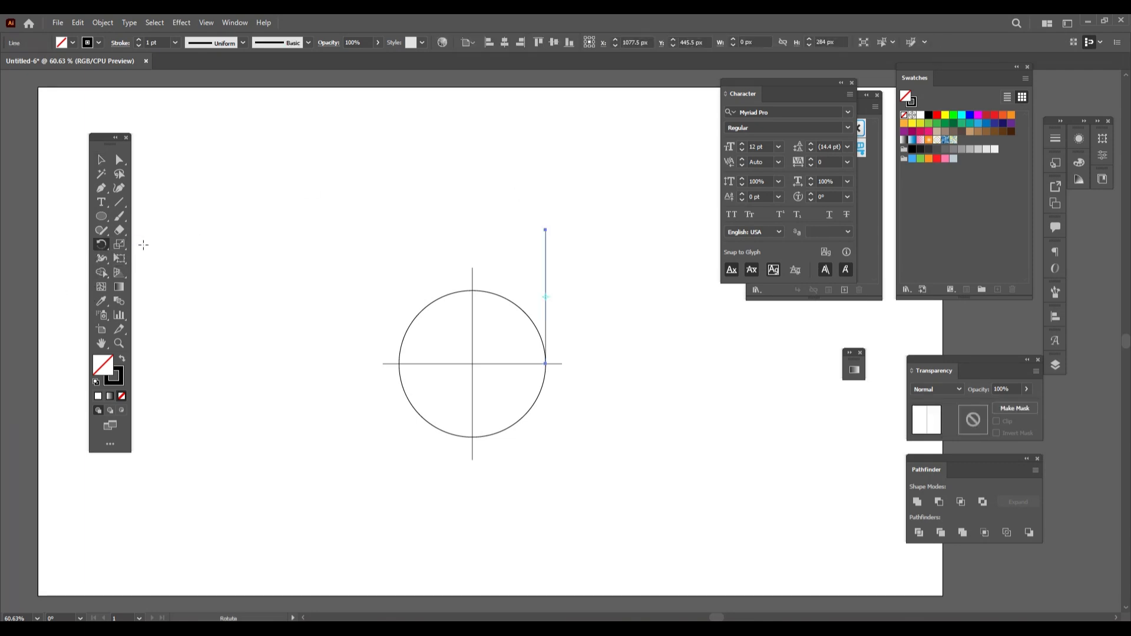
left_click(472, 365, "alt")
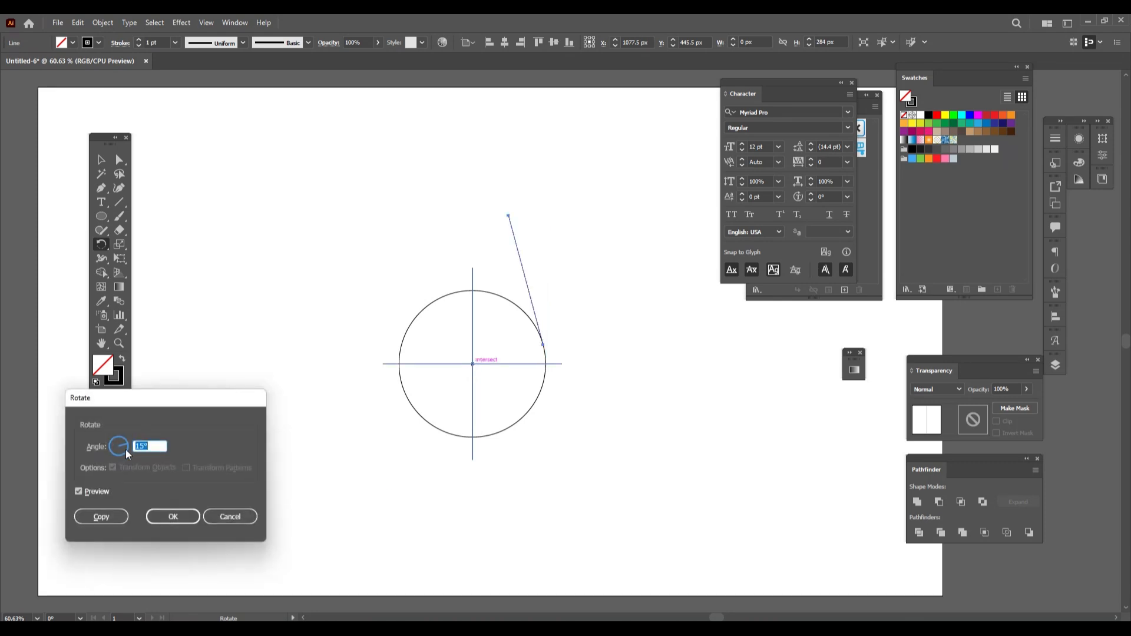
key("Down")
key("Down")
key("Down")
key("Down")
key("Down")
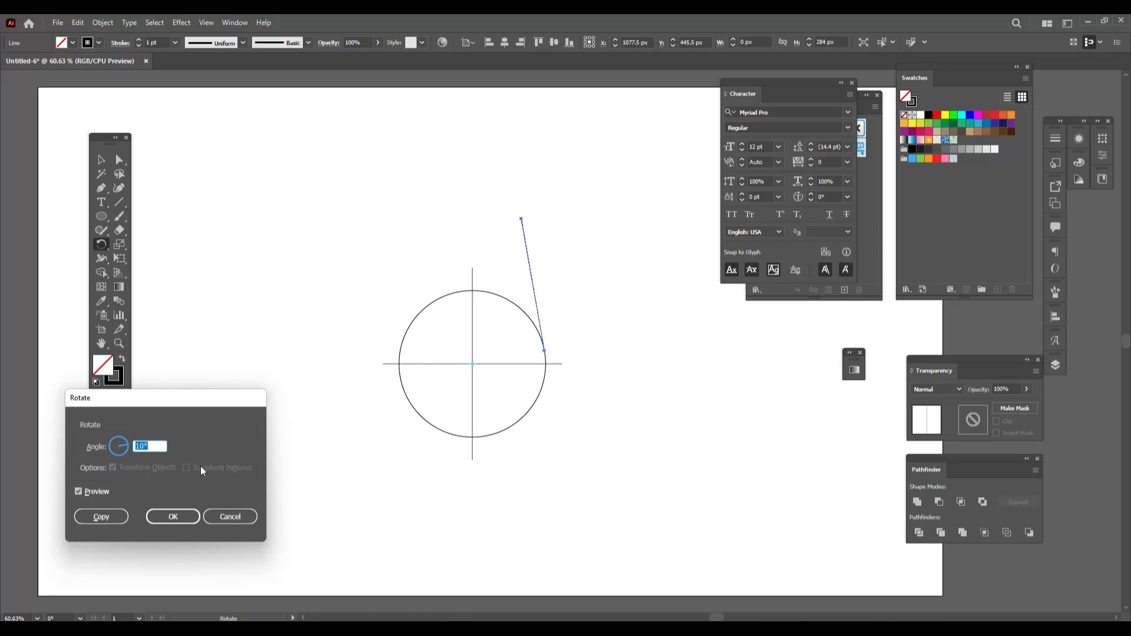
left_click(101, 518)
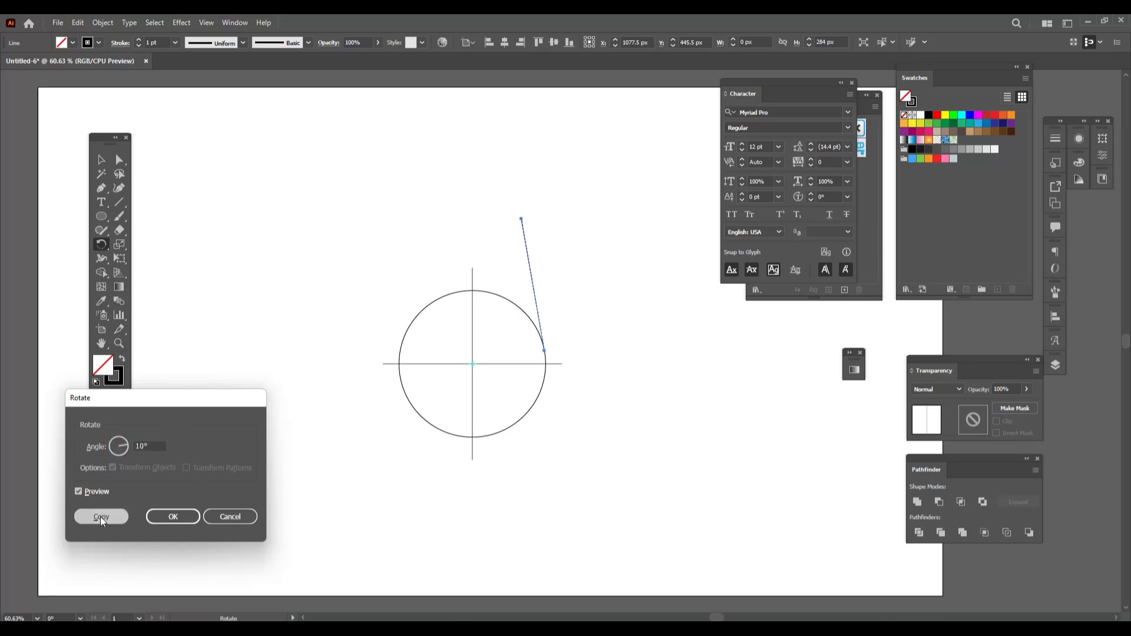
key("v")
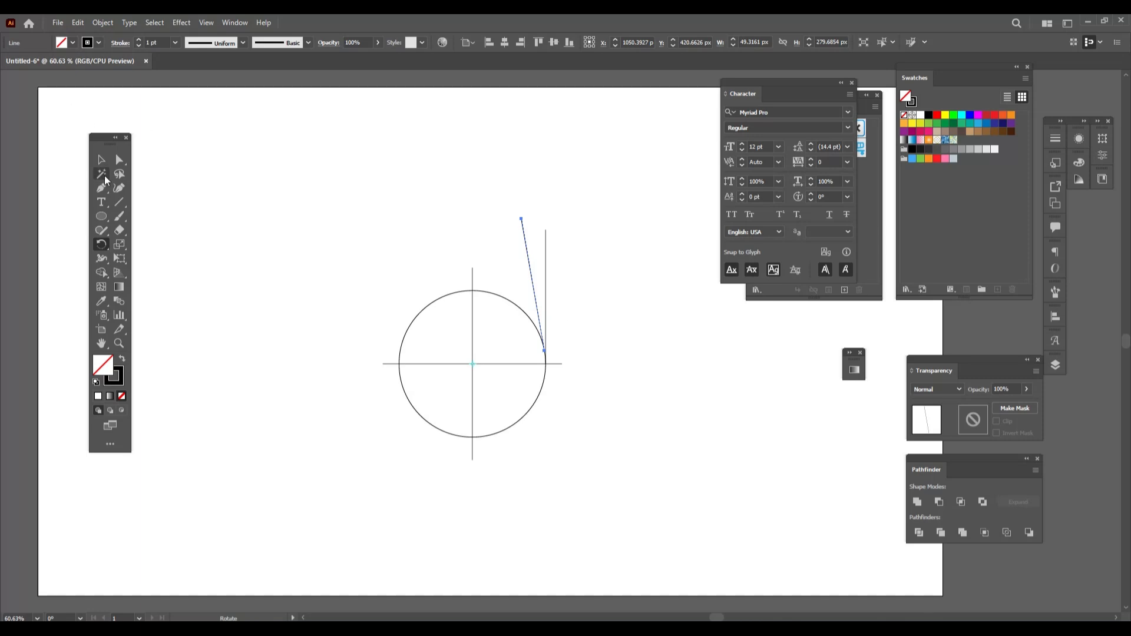
Duplicate the circle in place and enlarge the copy from its center to about 640 px, reaching the tangent lines' upper ends
left_click(387, 444)
left_click_drag(409, 388, 422, 440)
left_click(78, 23)
left_click(112, 79)
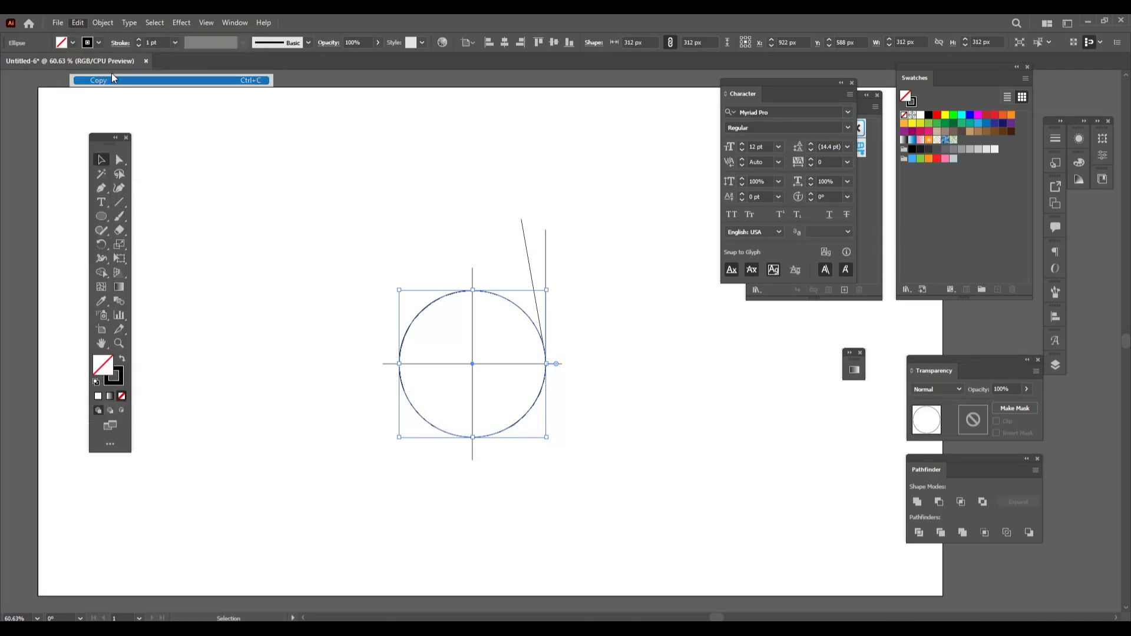
left_click(78, 22)
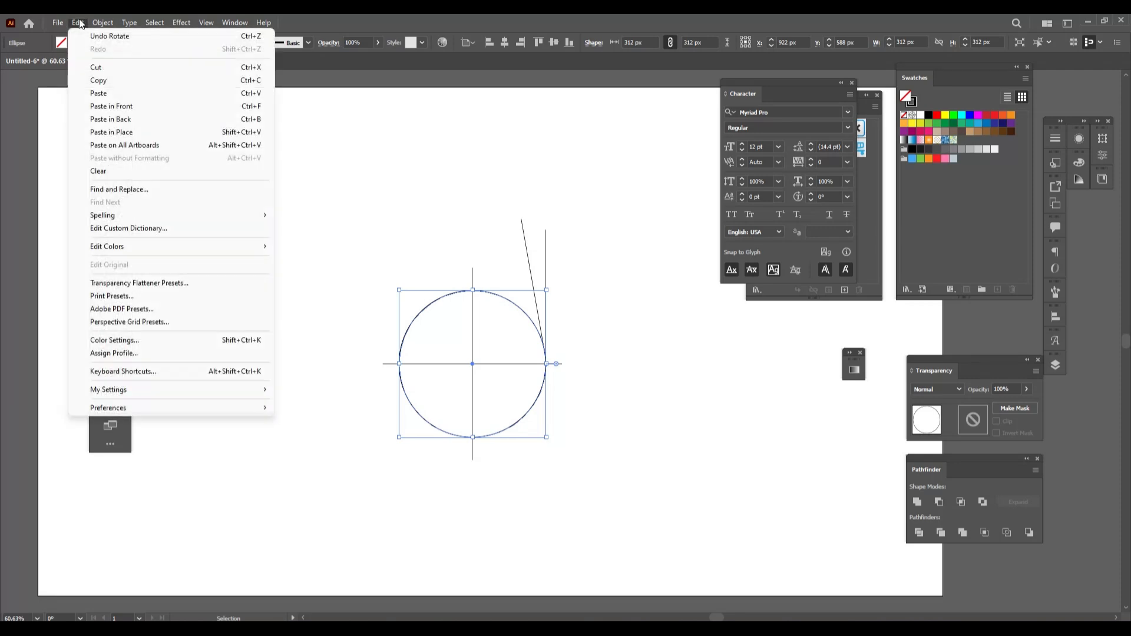
left_click(142, 132)
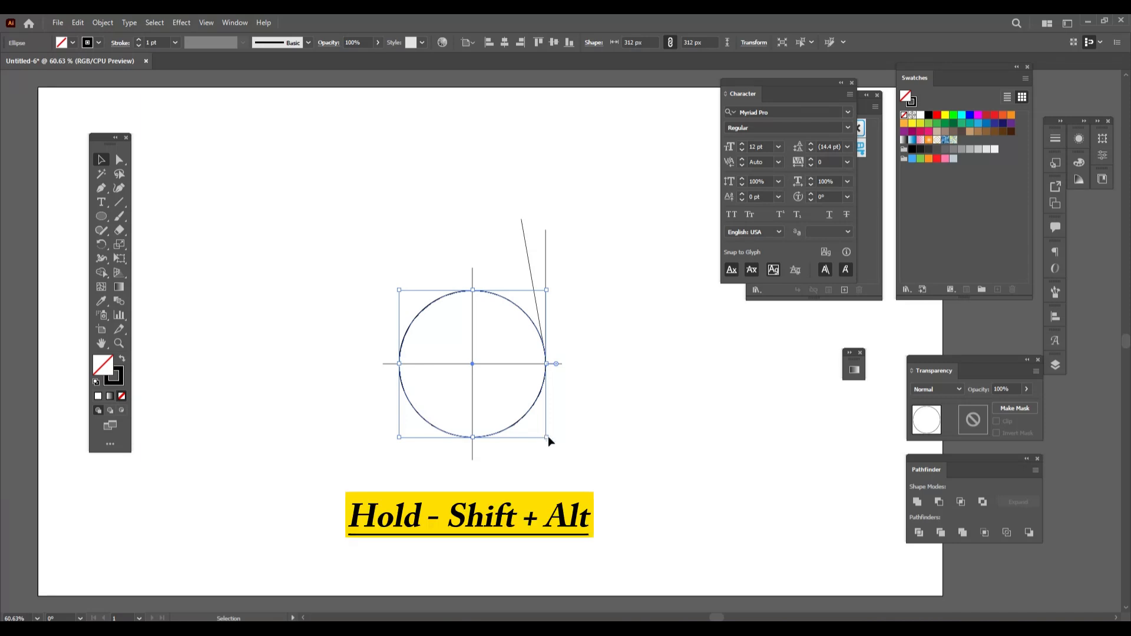
left_click_drag(547, 439, 624, 521)
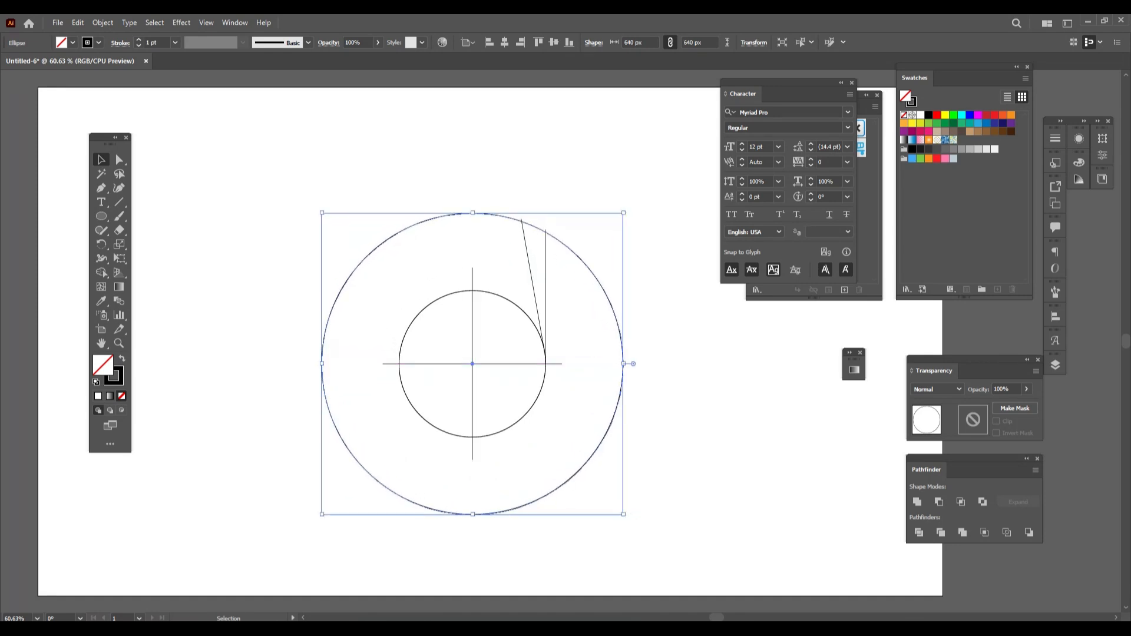
Create a black-filled wedge between the two tangent lines and the circles with Shape Builder, using all the artwork
left_click_drag(253, 192, 650, 497)
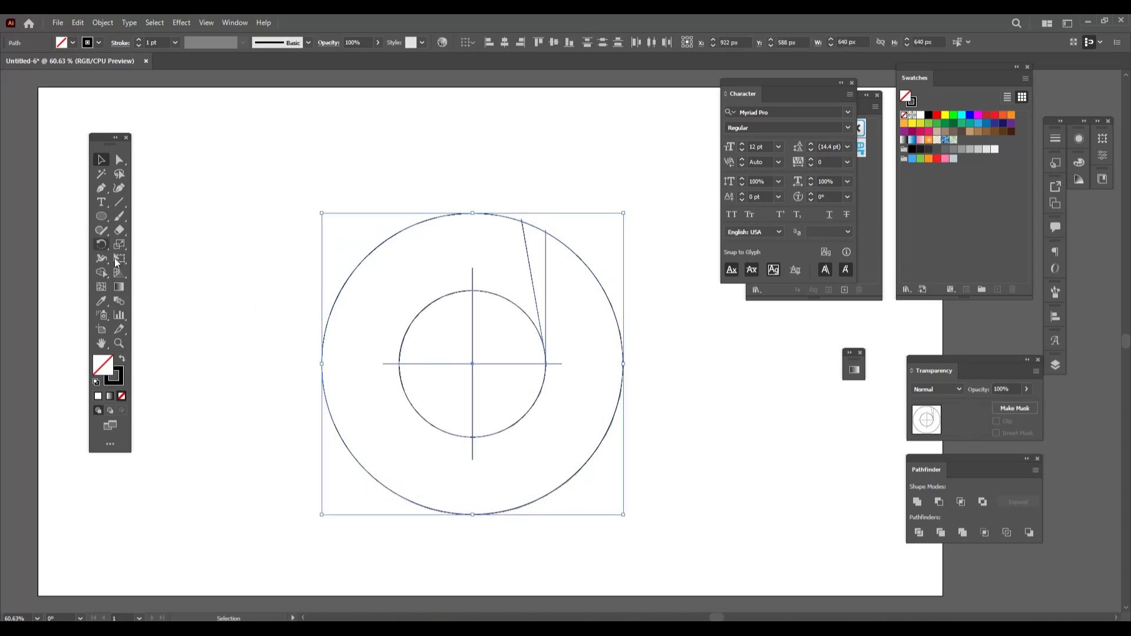
left_click(99, 274)
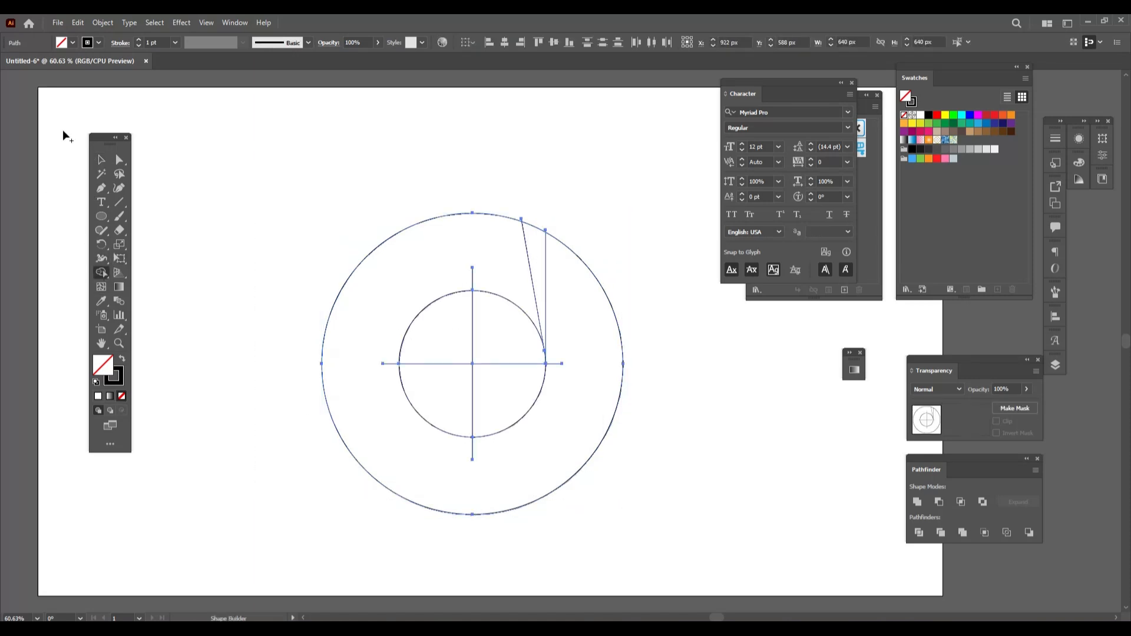
left_click(69, 47)
left_click(32, 62)
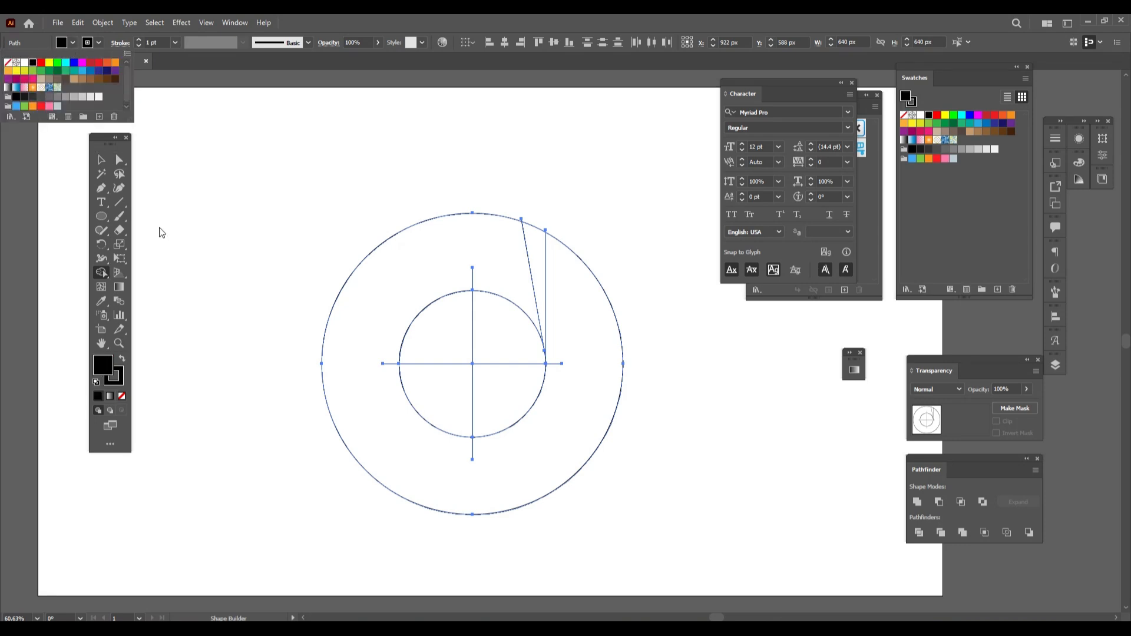
left_click(532, 248)
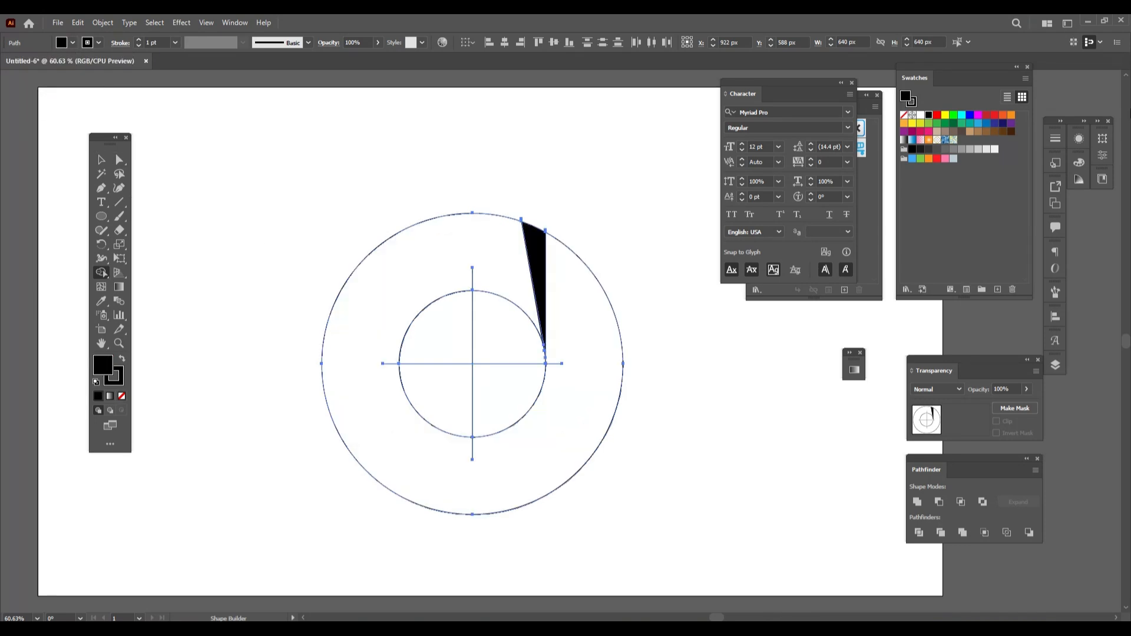
left_click(100, 160)
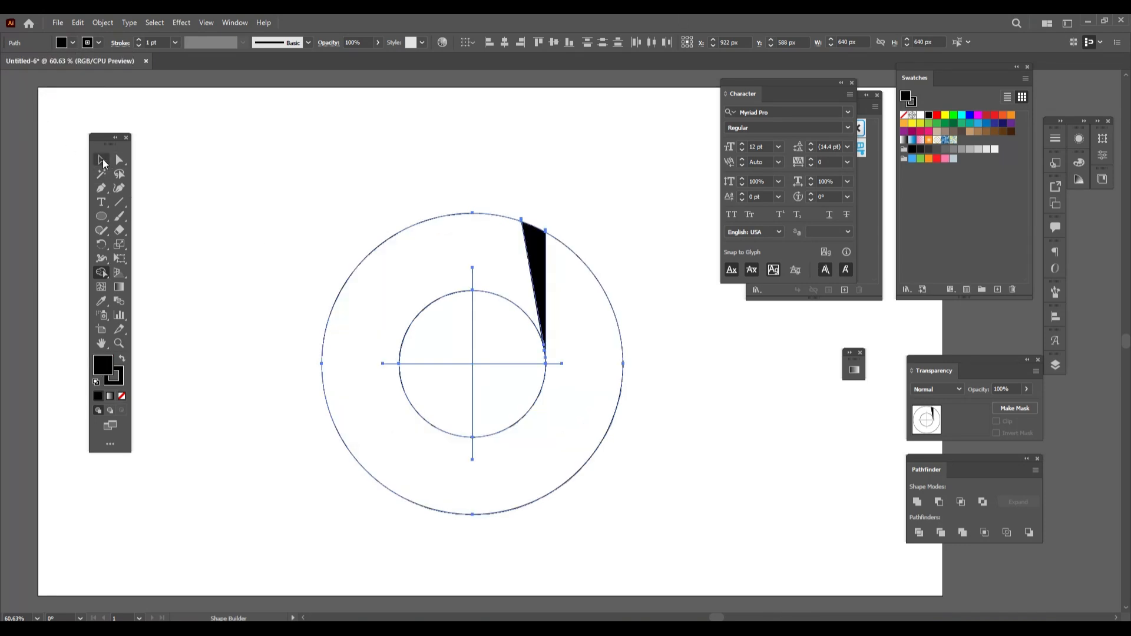
Delete both circles, keeping the crossing lines and the black wedge
left_click(280, 373)
left_click_drag(290, 400, 440, 473)
key("Delete")
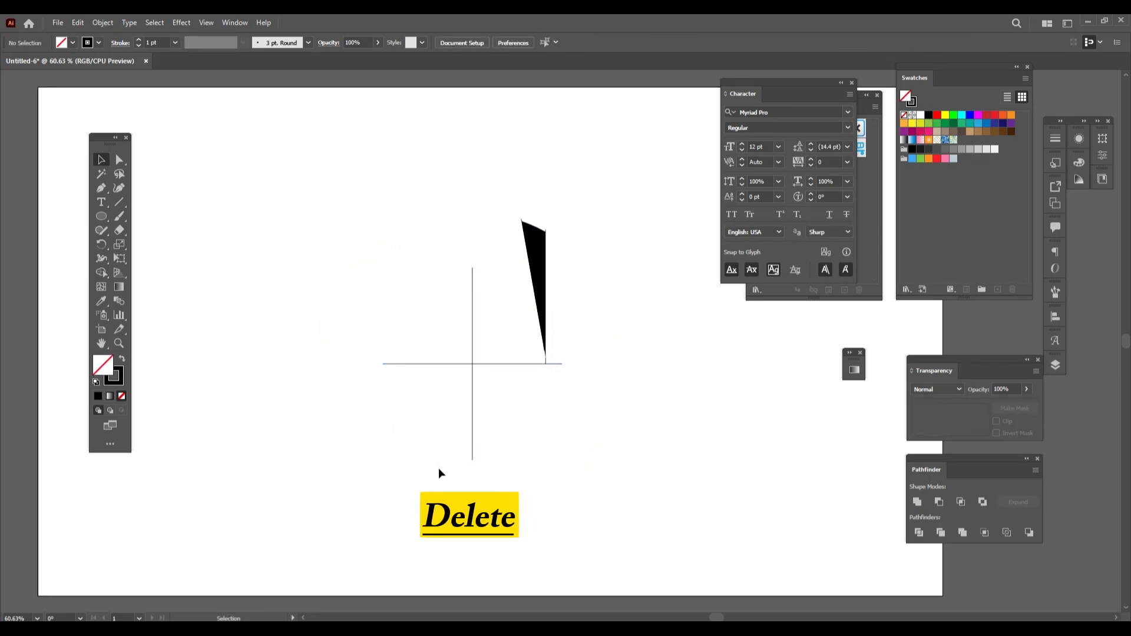
Remove the stroke from the black wedge by setting it to None
left_click(526, 252)
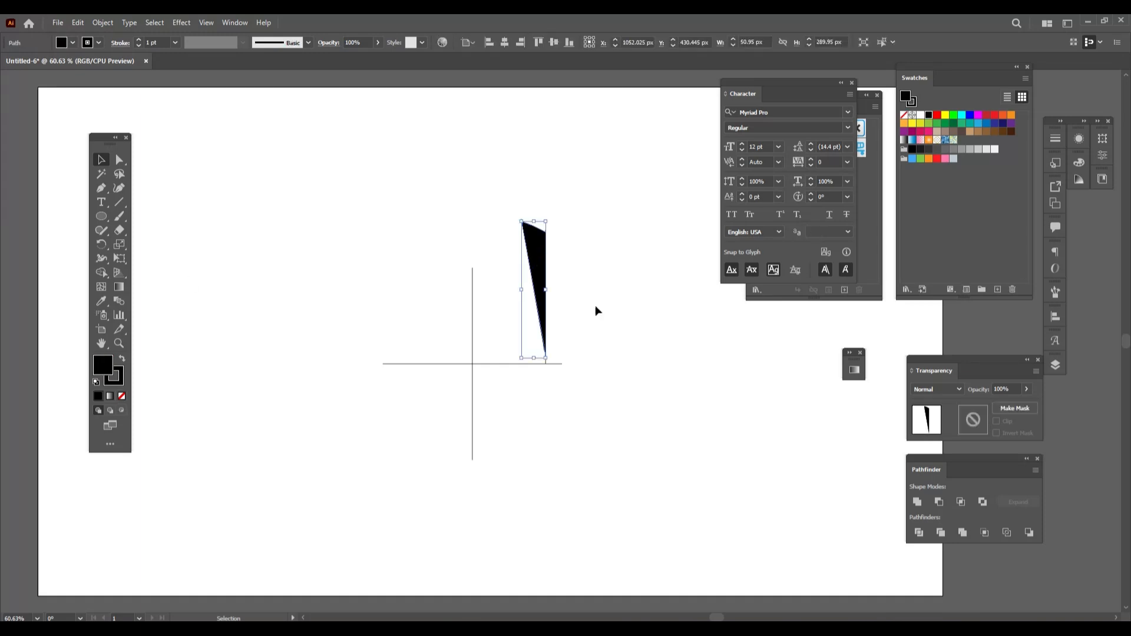
left_click(99, 43)
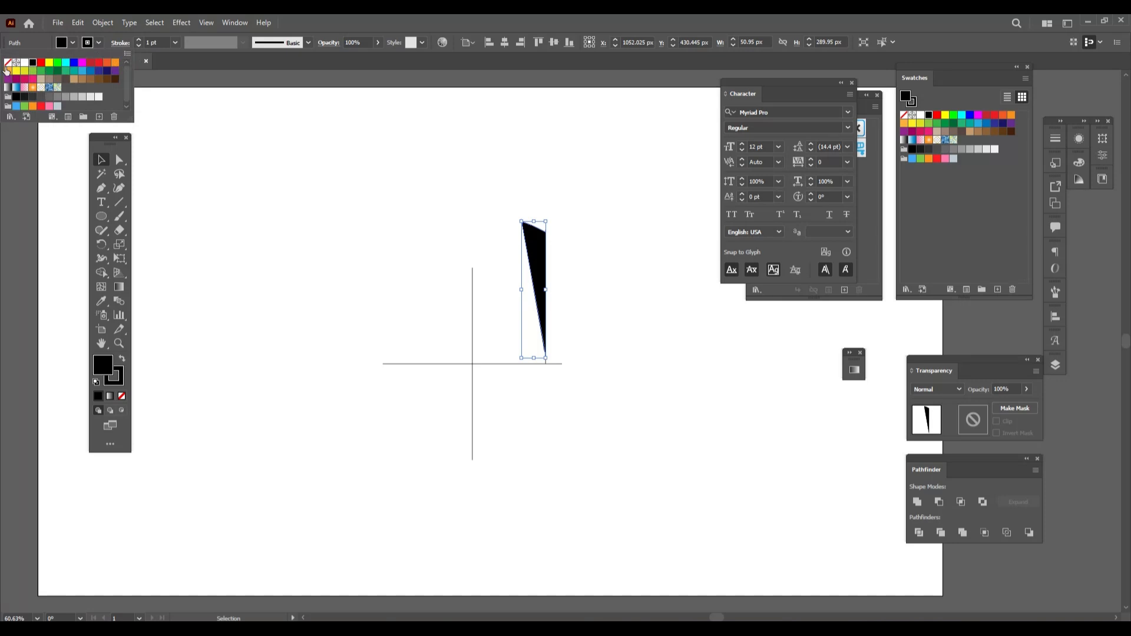
left_click(7, 63)
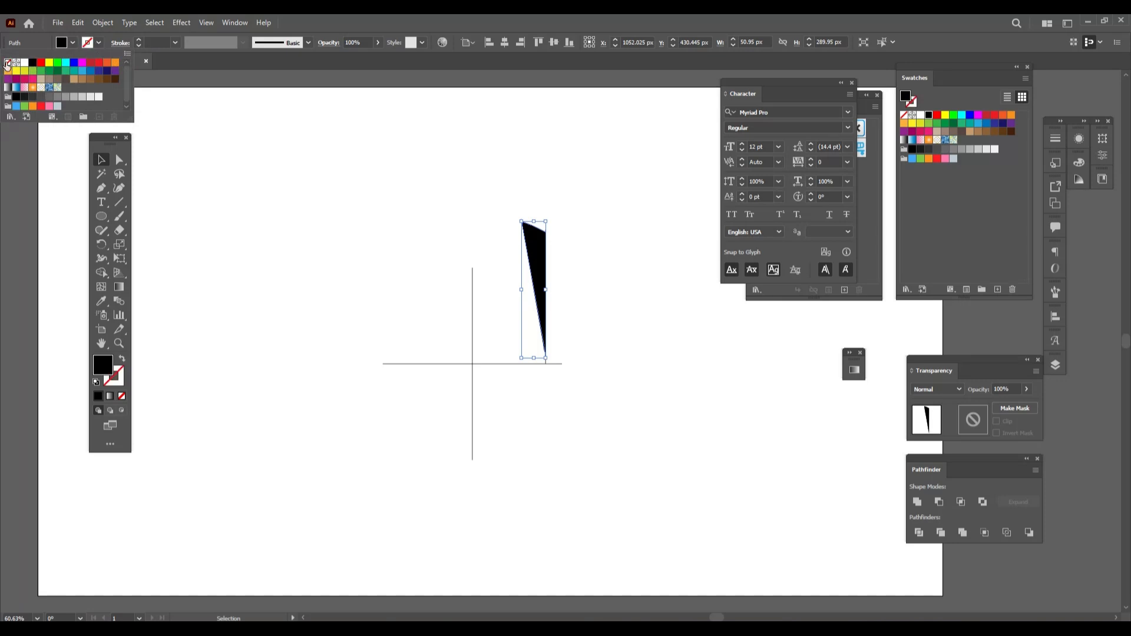
left_click(367, 371)
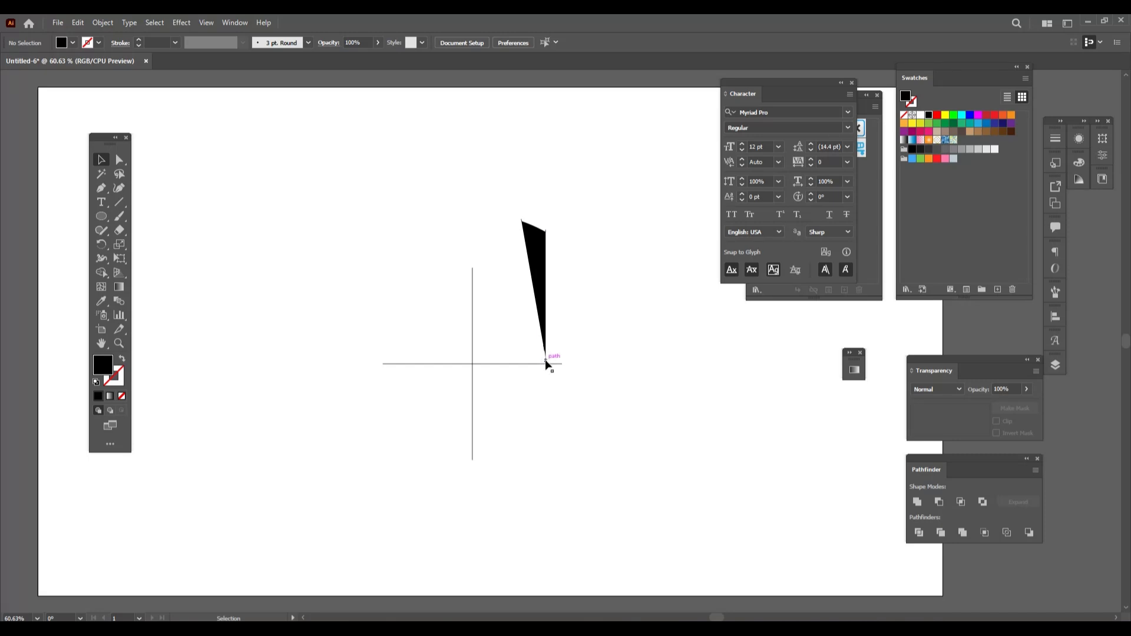
Delete the leftover line stubs at the ends of the black wedge
key("shift+x")
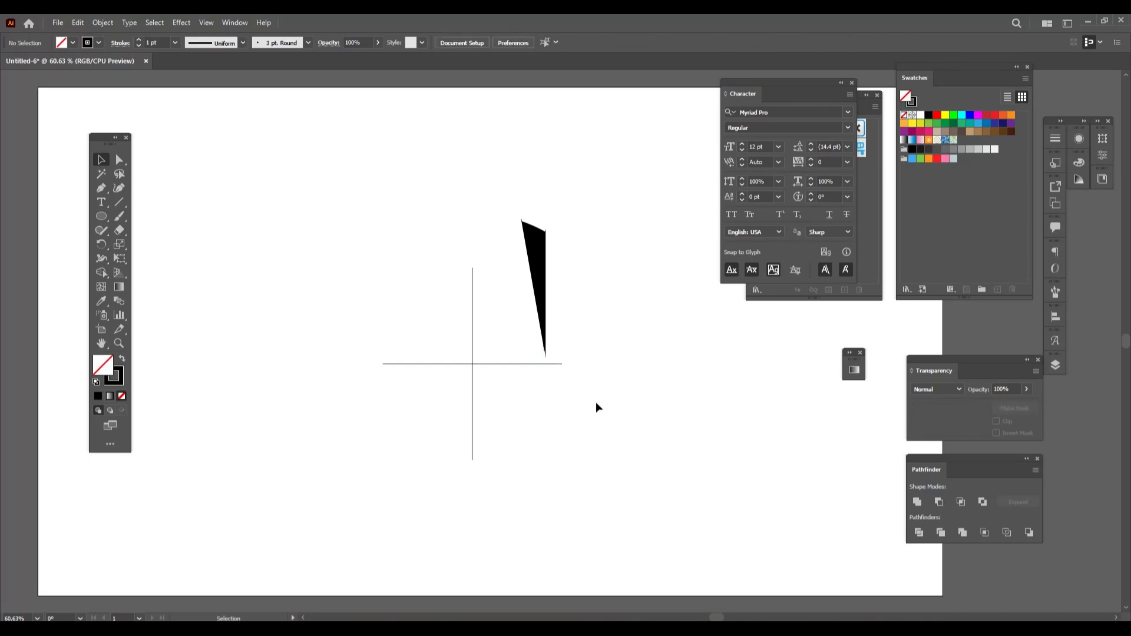
left_click(522, 220)
left_click(496, 210)
left_click(547, 229)
left_click(641, 278)
Make a copy of the black wedge rotated 15° about the intersection of the two crossing lines
left_click(546, 275)
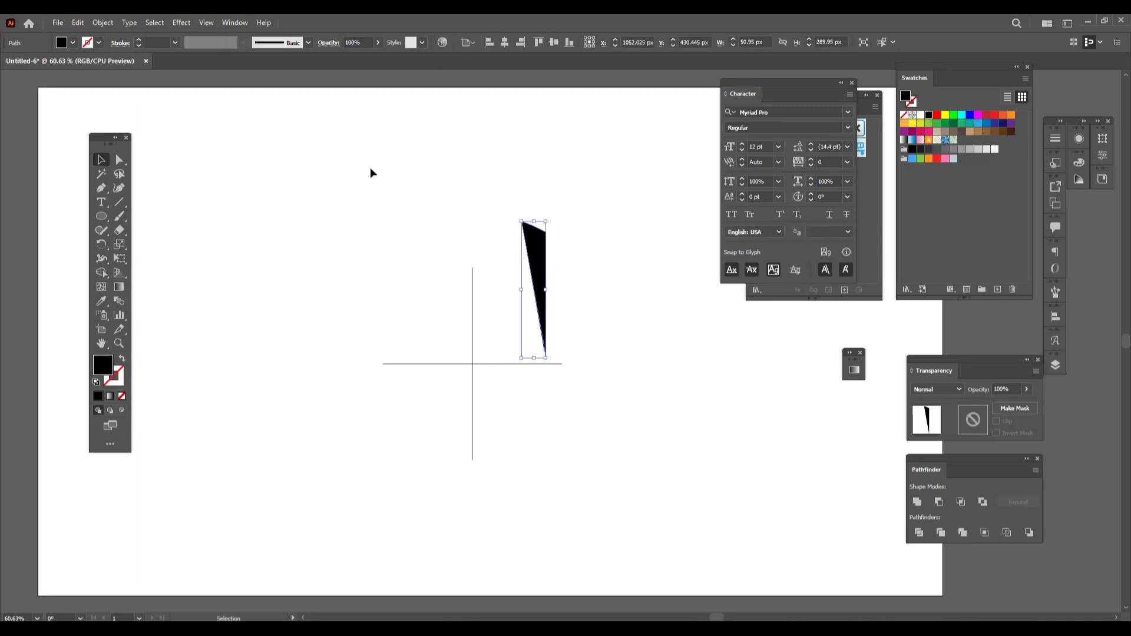
left_click(101, 244)
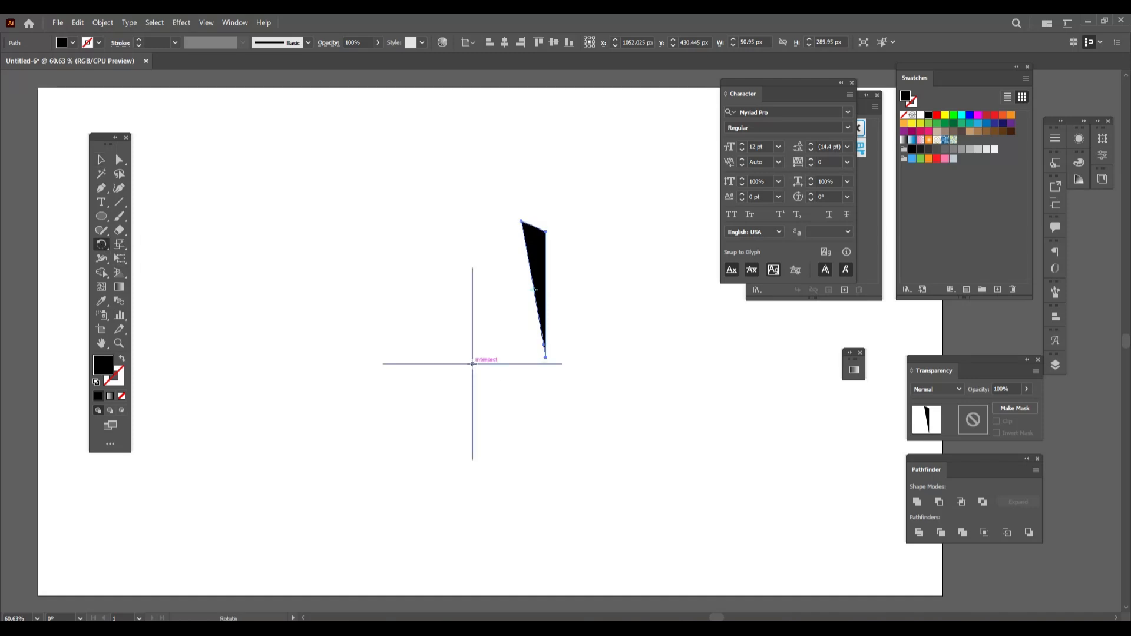
left_click(473, 364, "alt")
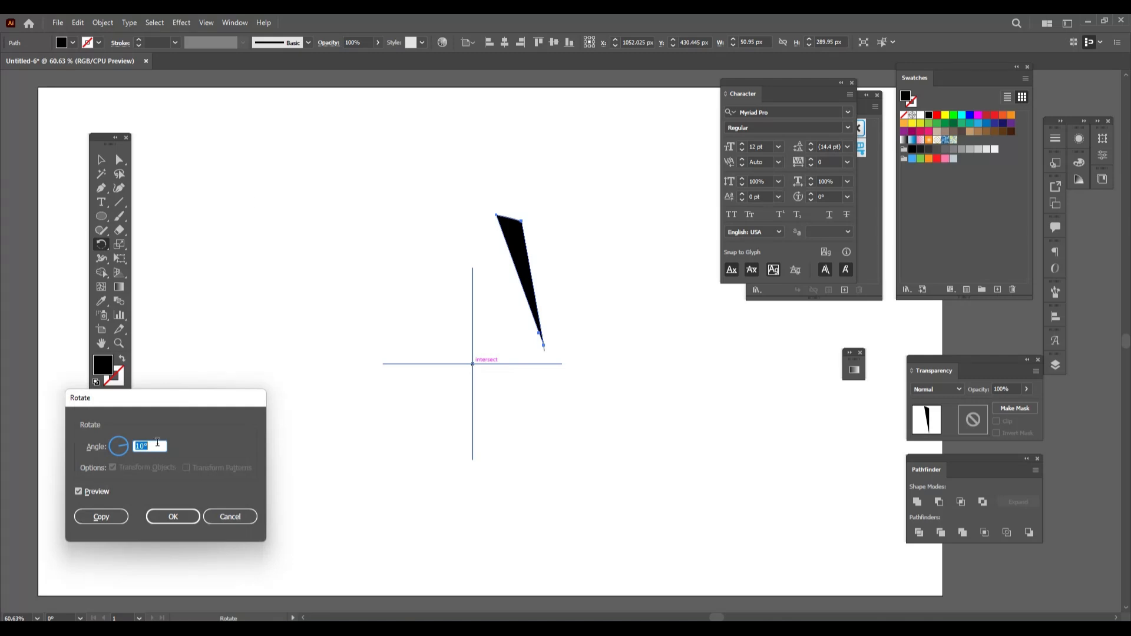
key("Up")
key("Up")
key("Up")
key("Up")
key("Up")
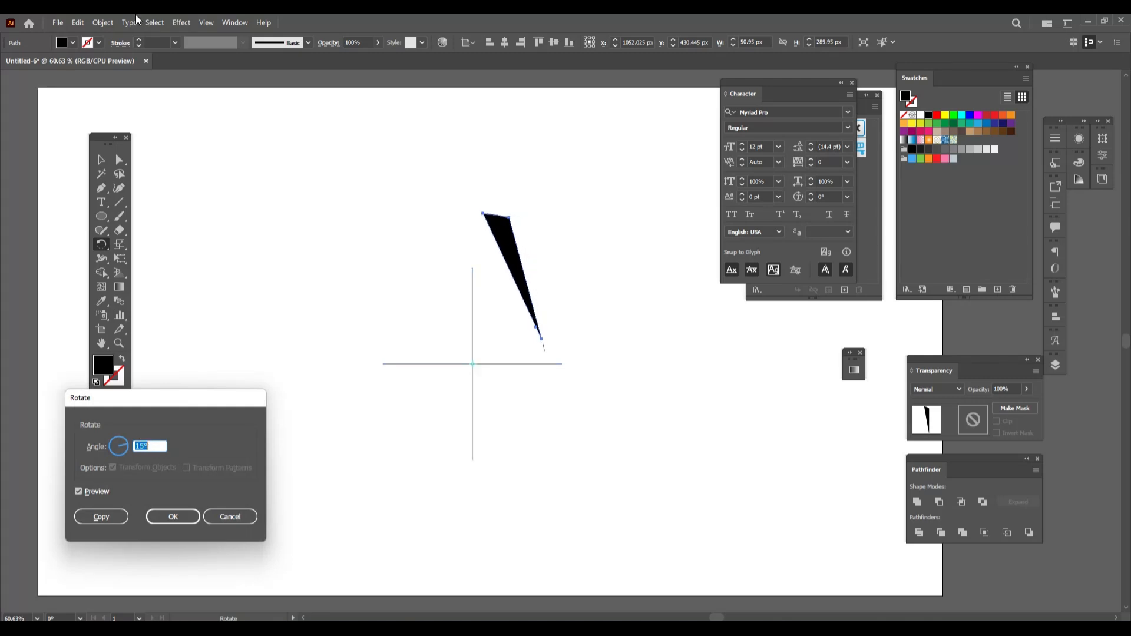
left_click(115, 515)
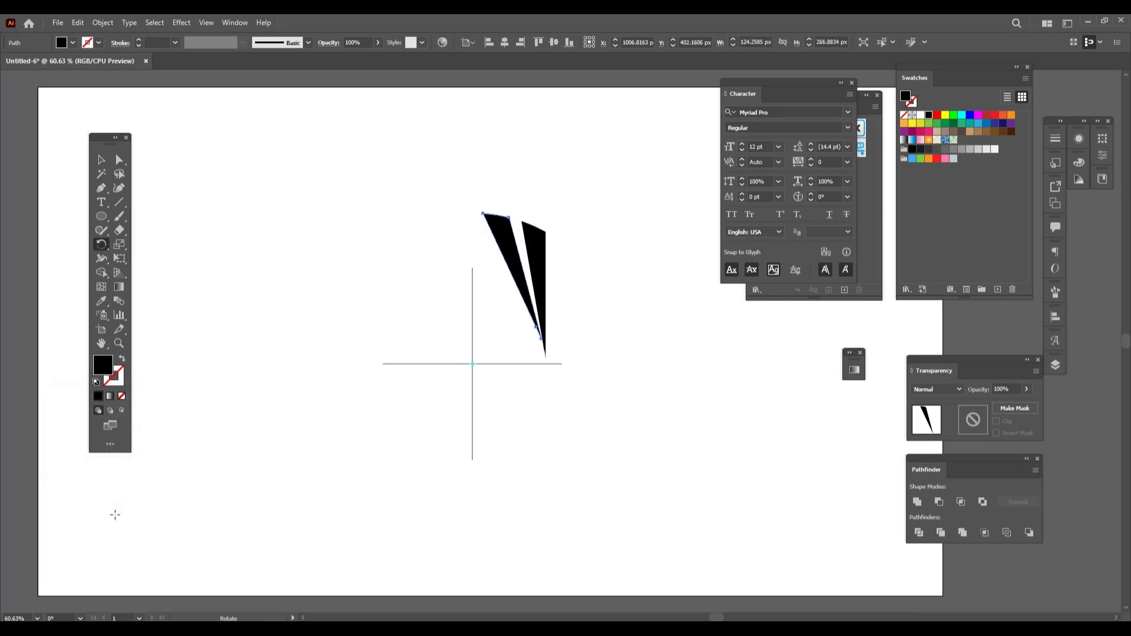
Repeat the 15° rotated copy of the wedge until the wedges form a complete ring
key("ctrl+d")
key("ctrl+d")
key("ctrl+d")
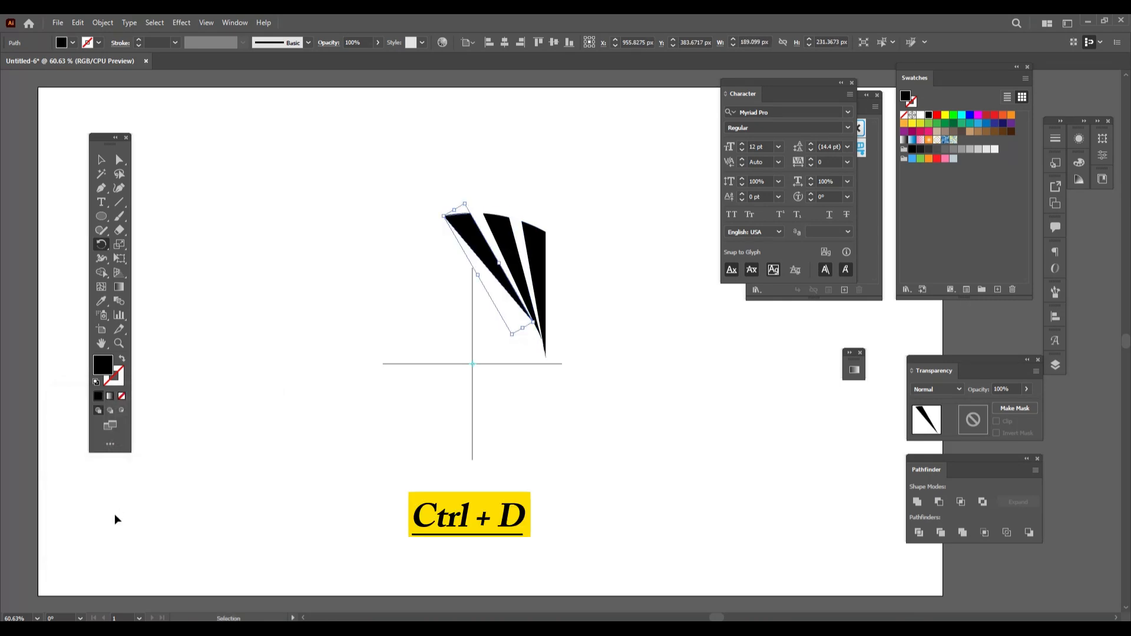
key("ctrl+d")
key("ctrl+d")
key("ctrl+d")
key("ctrl+d")
key("ctrl+d")
key("ctrl+d")
key("ctrl+d")
key("ctrl+d")
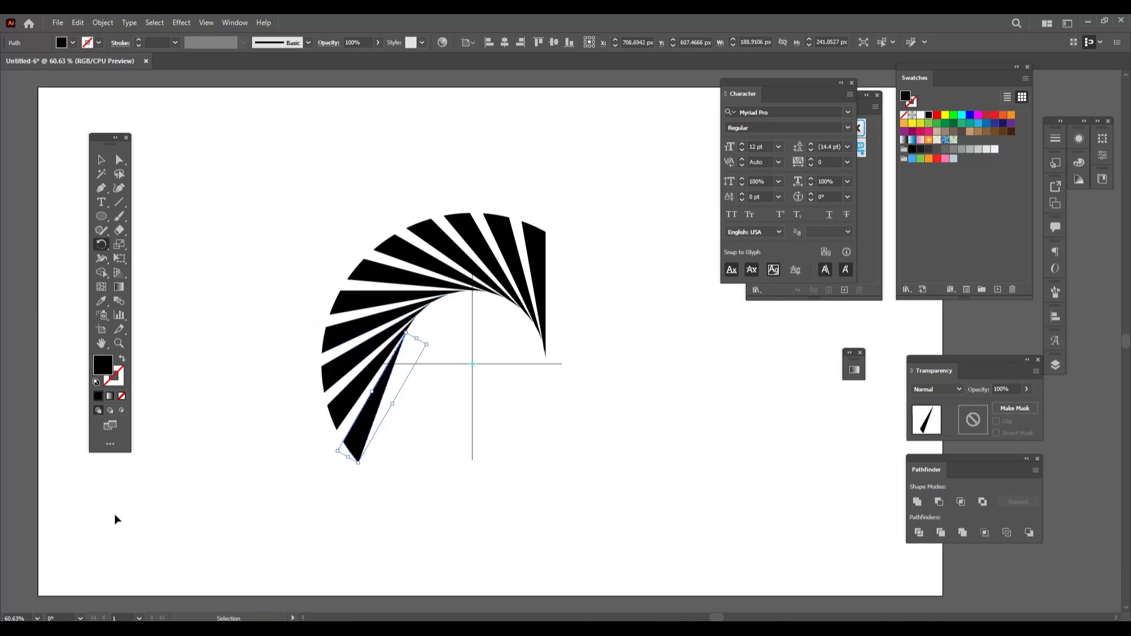
key("ctrl+d")
key("ctrl+d")
key("ctrl+d")
key("ctrl+d")
key("ctrl+d")
key("ctrl+d")
key("ctrl+d")
key("ctrl+d")
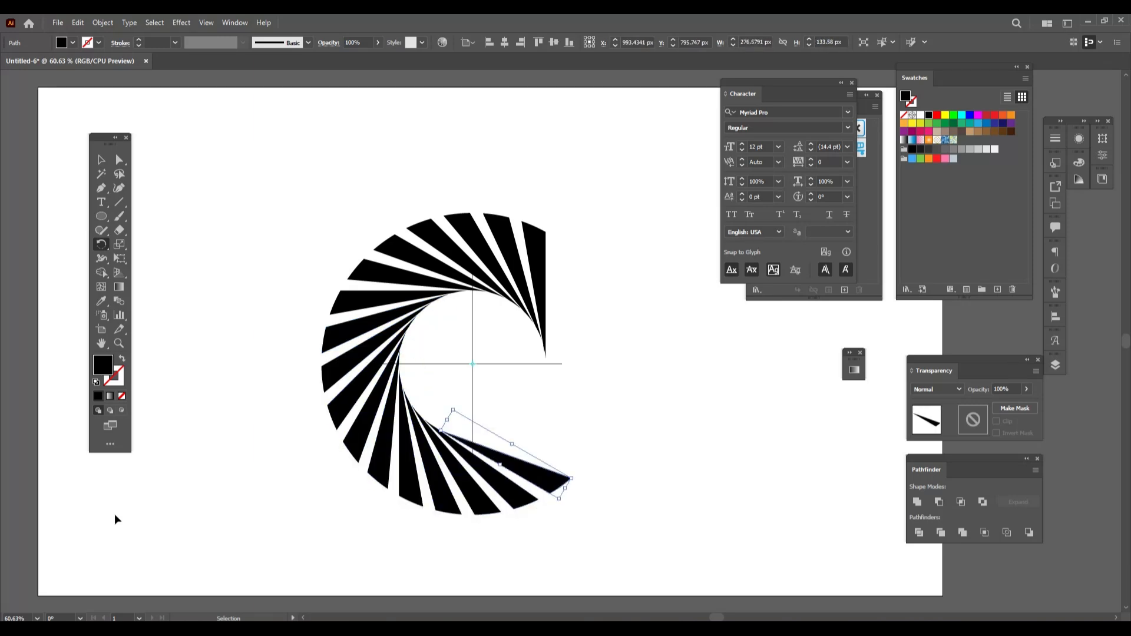
key("ctrl+d")
key("ctrl+d")
key("ctrl+d")
key("ctrl+d")
key("ctrl+d")
key("ctrl+d")
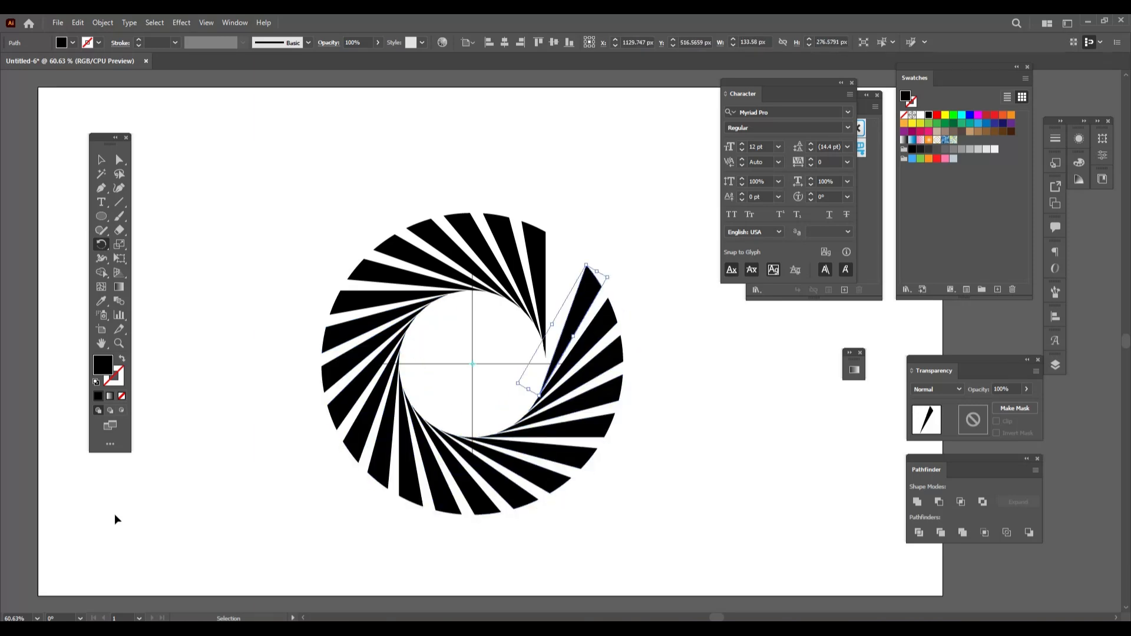
Delete the two crossing lines in the middle of the wedge ring
left_click(101, 160)
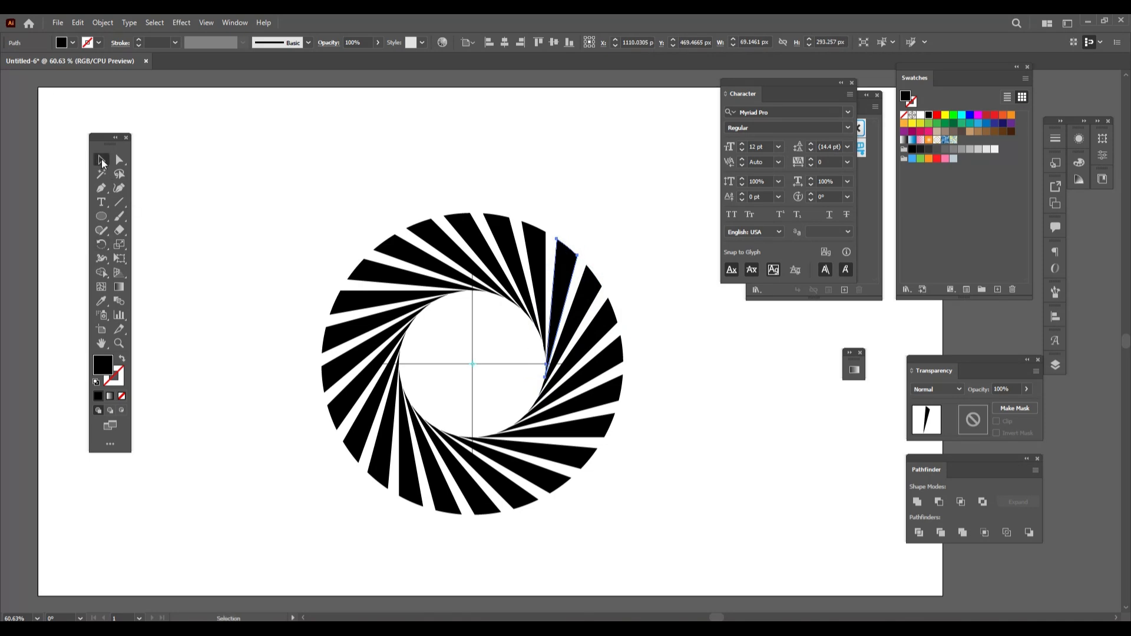
left_click(256, 479)
left_click_drag(450, 326, 492, 394)
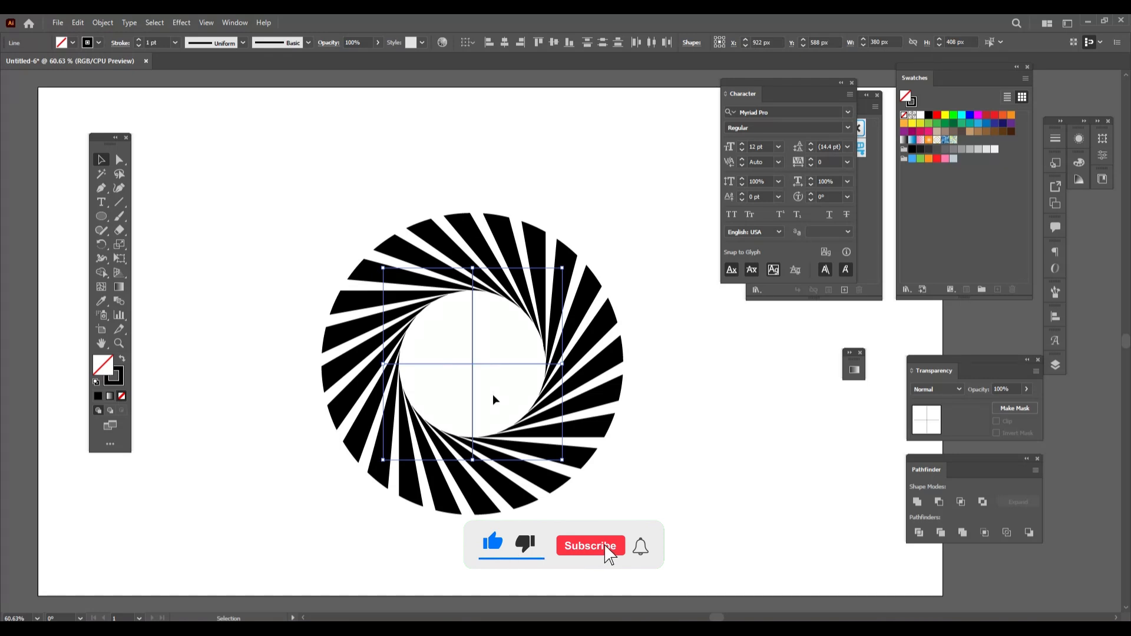
key("Delete")
Group all the wedges, and scale the ring up proportionally to about 880 px wide, placed within the artboard
left_click_drag(288, 195, 625, 485)
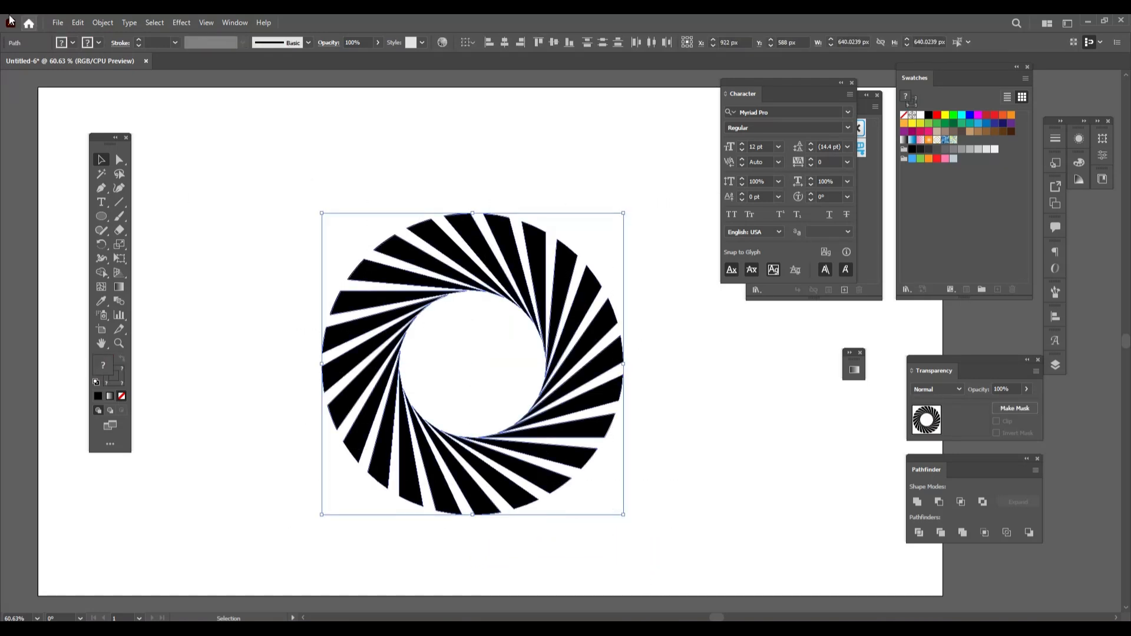
left_click(103, 22)
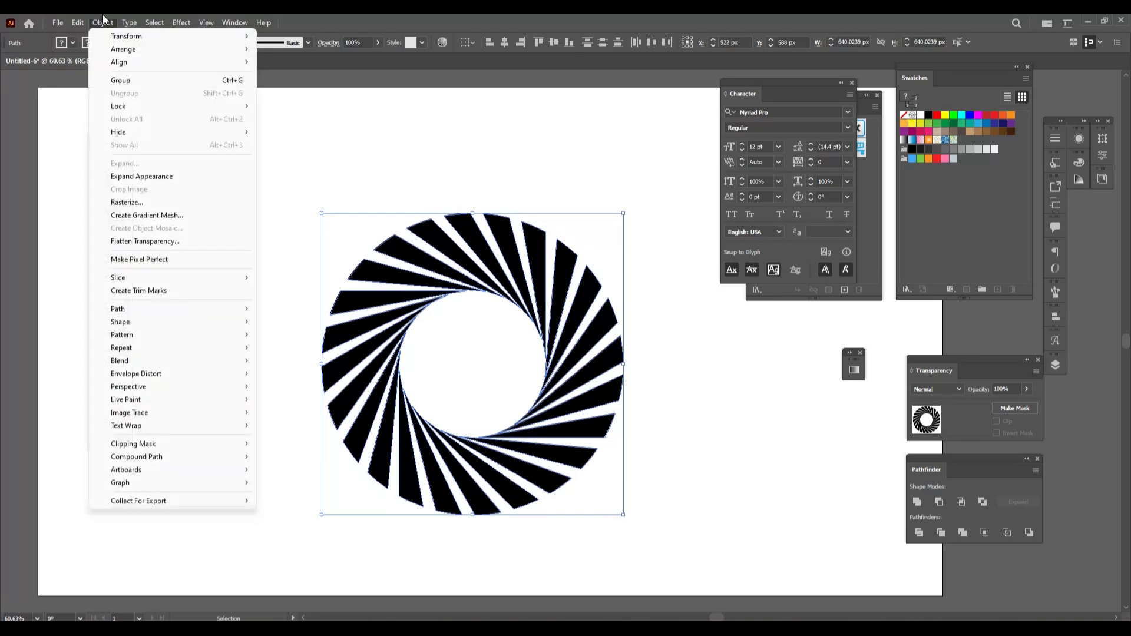
left_click(160, 80)
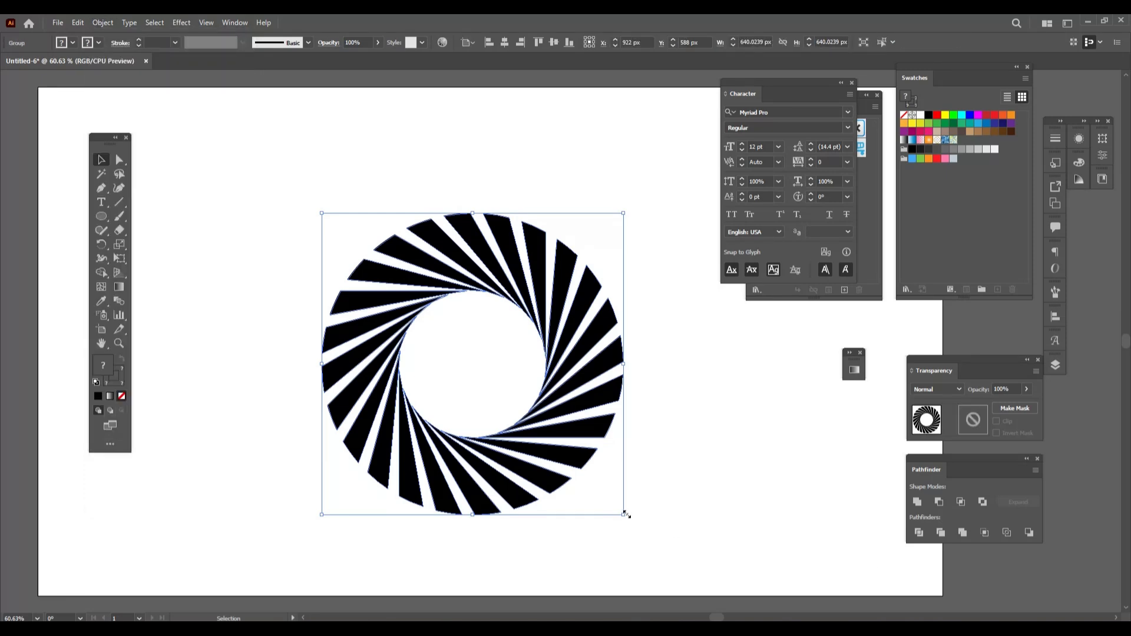
left_click_drag(624, 514, 700, 572)
left_click_drag(475, 229, 461, 214)
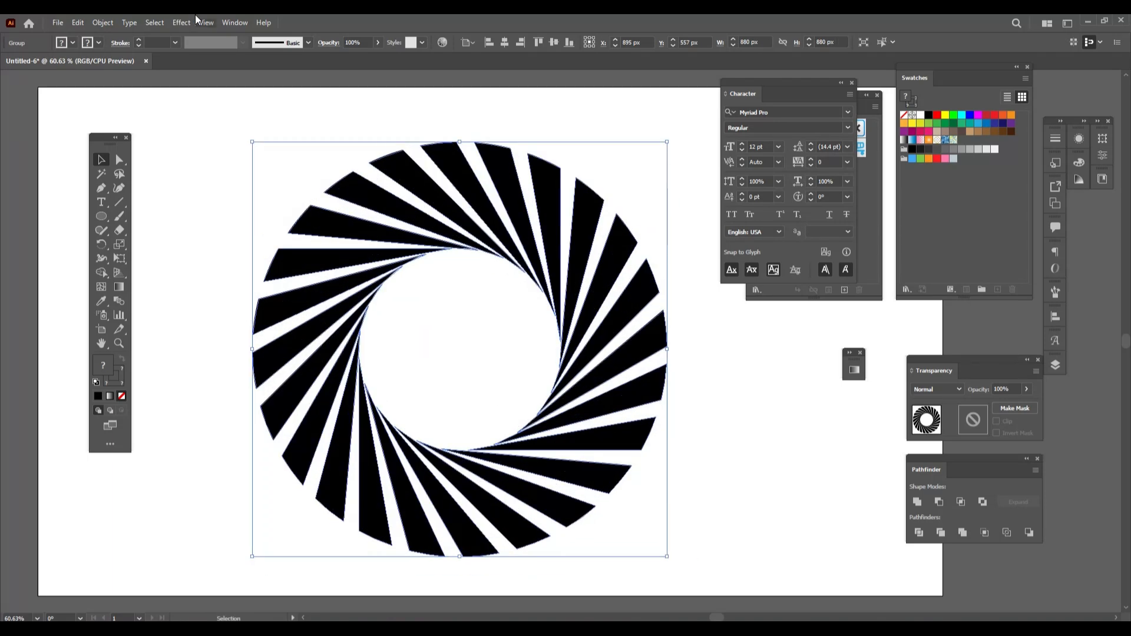
Start a Transform effect on the grouped ring with 3 copies
left_click(182, 22)
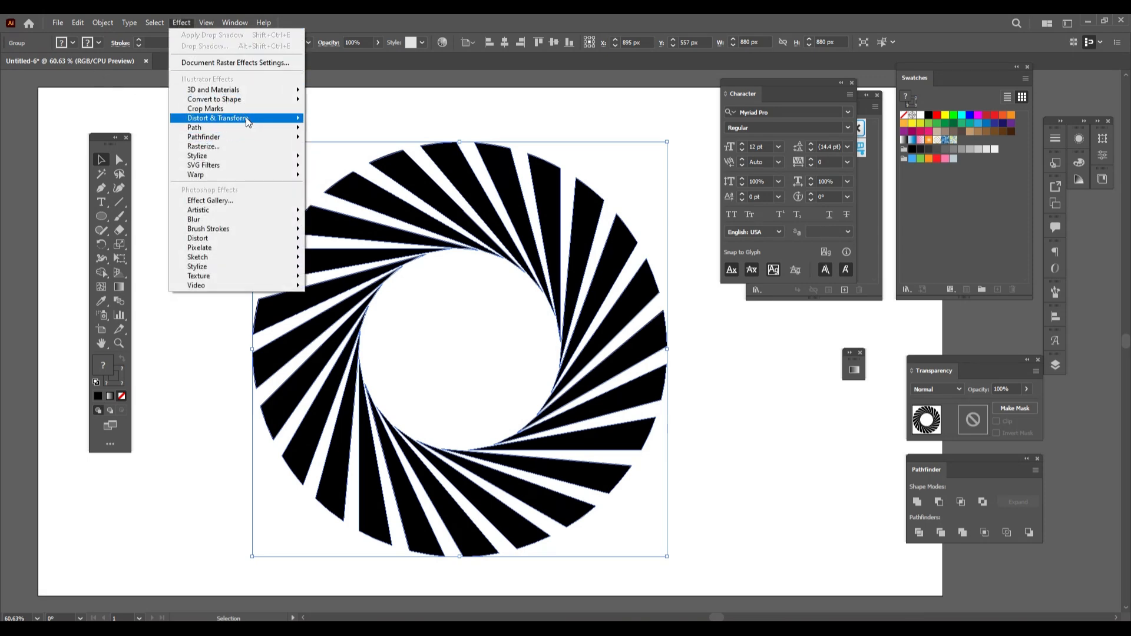
mouse_move(262, 118)
left_click(355, 157)
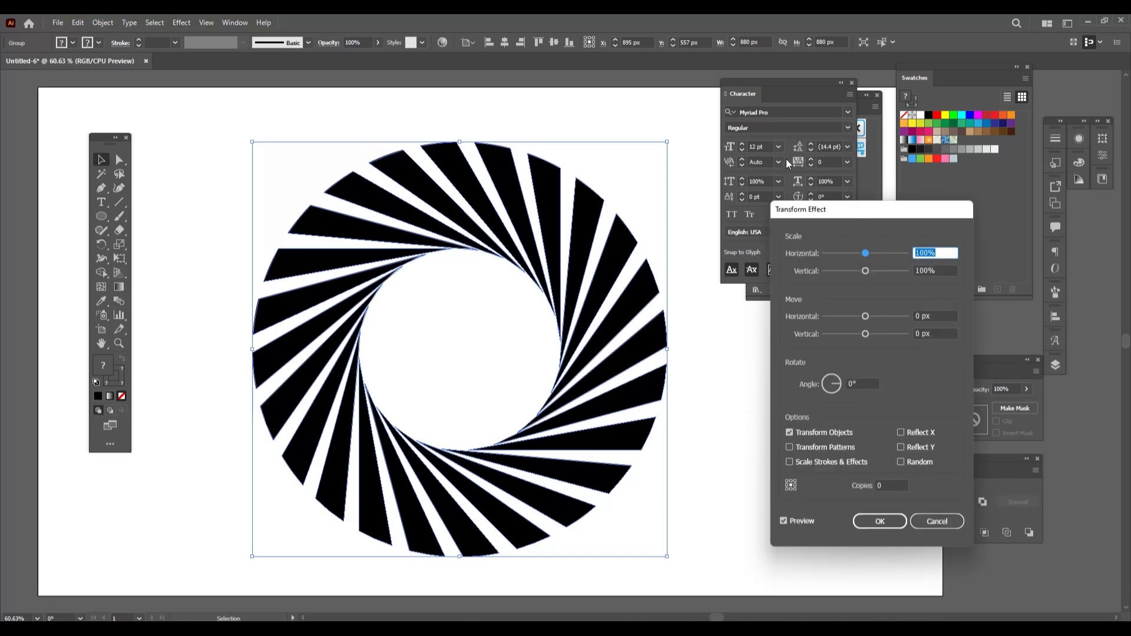
left_click(891, 486)
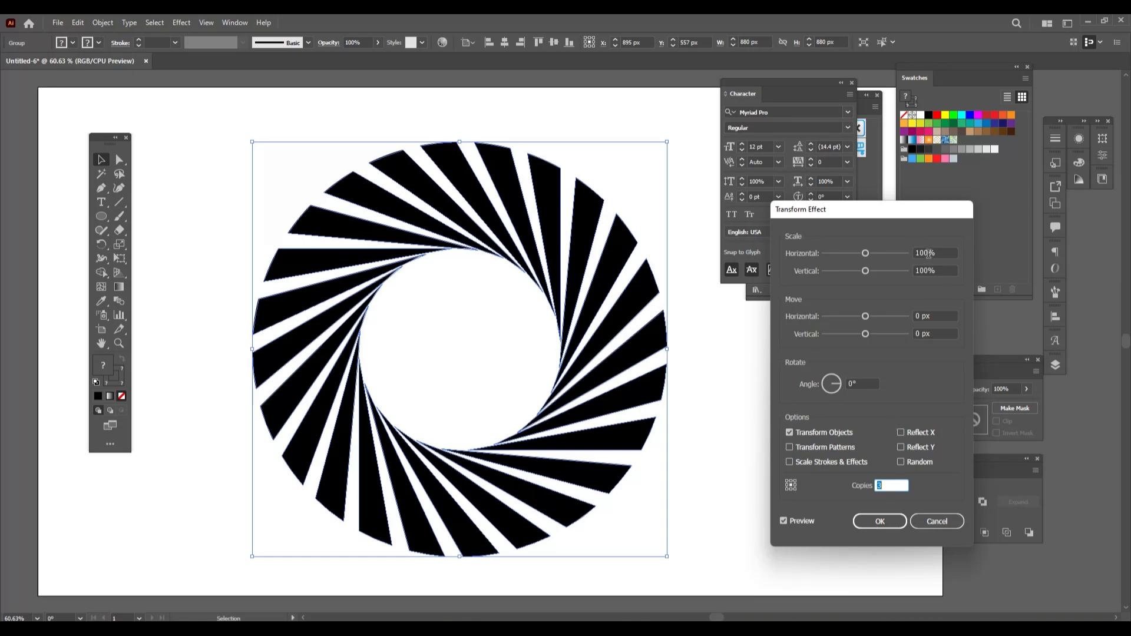
Reduce the horizontal scale of the Transform effect to 58%
left_click(928, 253)
key("Down")
key("Down")
key("Down")
key("Down")
key("Down")
key("Down")
key("Down")
key("Down")
key("Down")
key("Down")
key("Down")
key("Down")
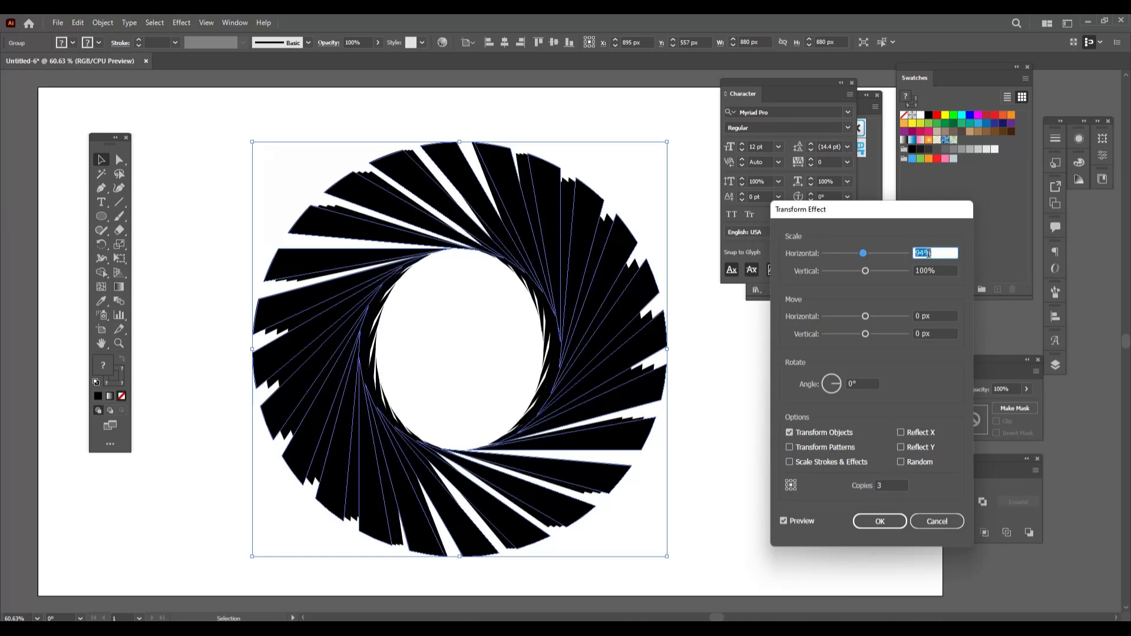
key("Down")
key("Down")
key("Down")
key("Down")
key("Down")
key("Down")
key("Down")
key("Down")
key("Down")
key("Down")
key("Down")
key("Down")
key("Down")
key("Down")
key("Down")
key("Down")
key("Down")
key("Down")
key("Down")
key("Down")
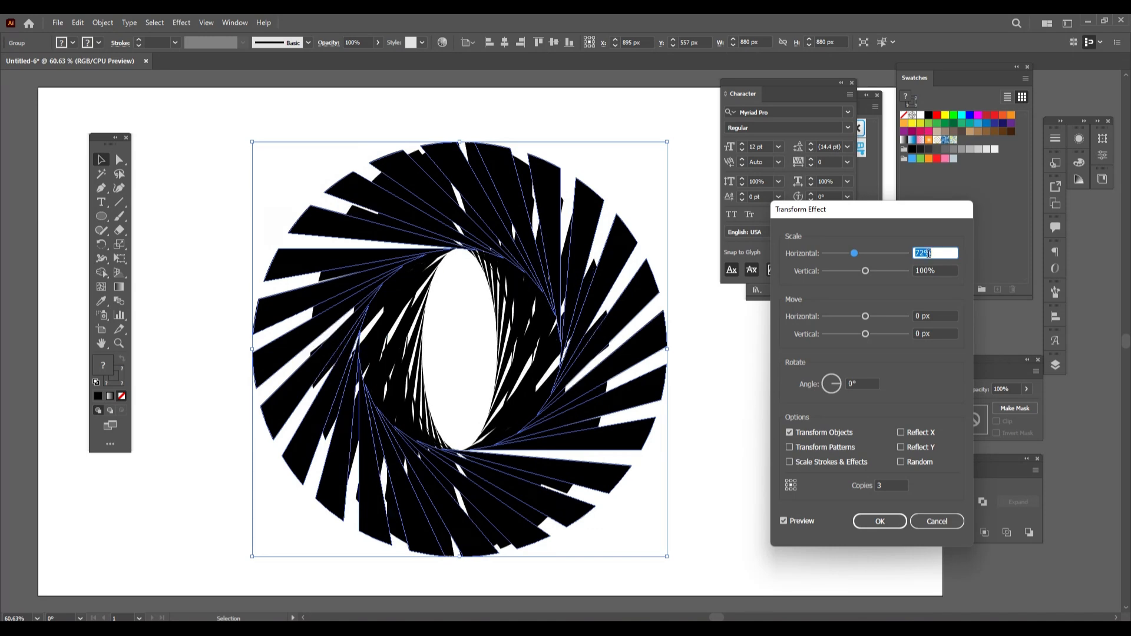
key("Down")
key("Down")
key("Down")
key("Down")
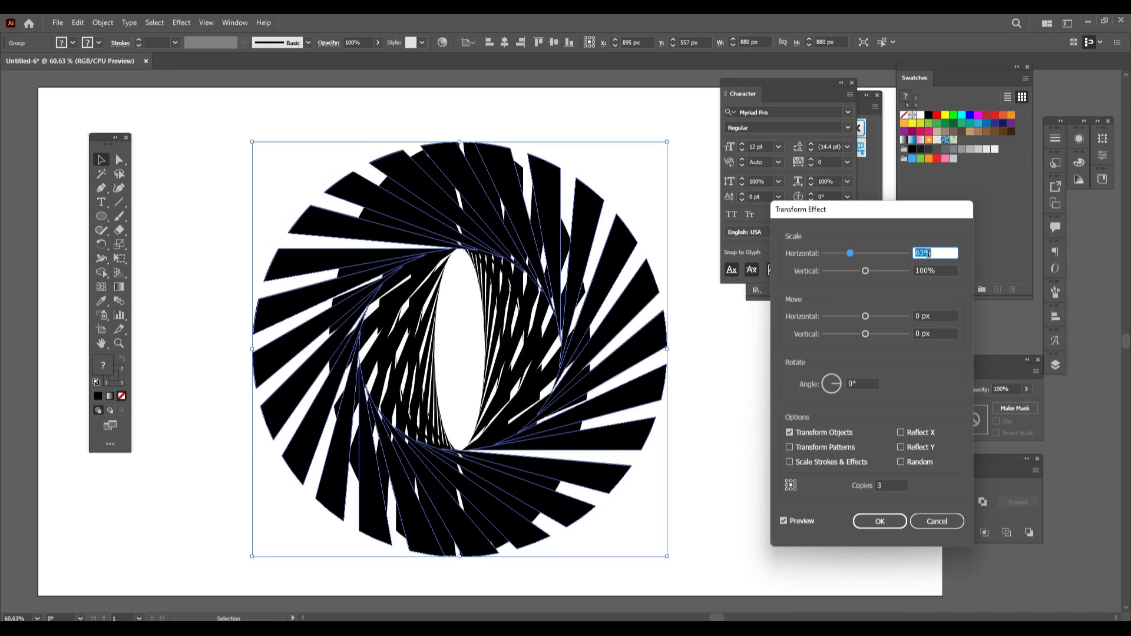
key("Down")
key("Down")
key("Down")
key("Down")
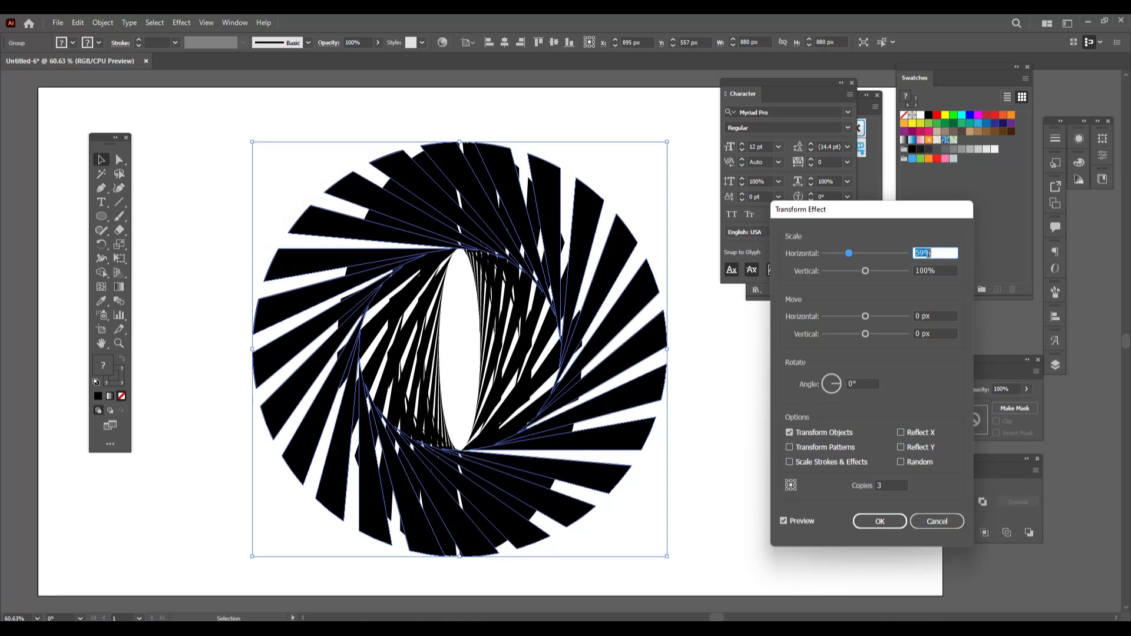
key("Down")
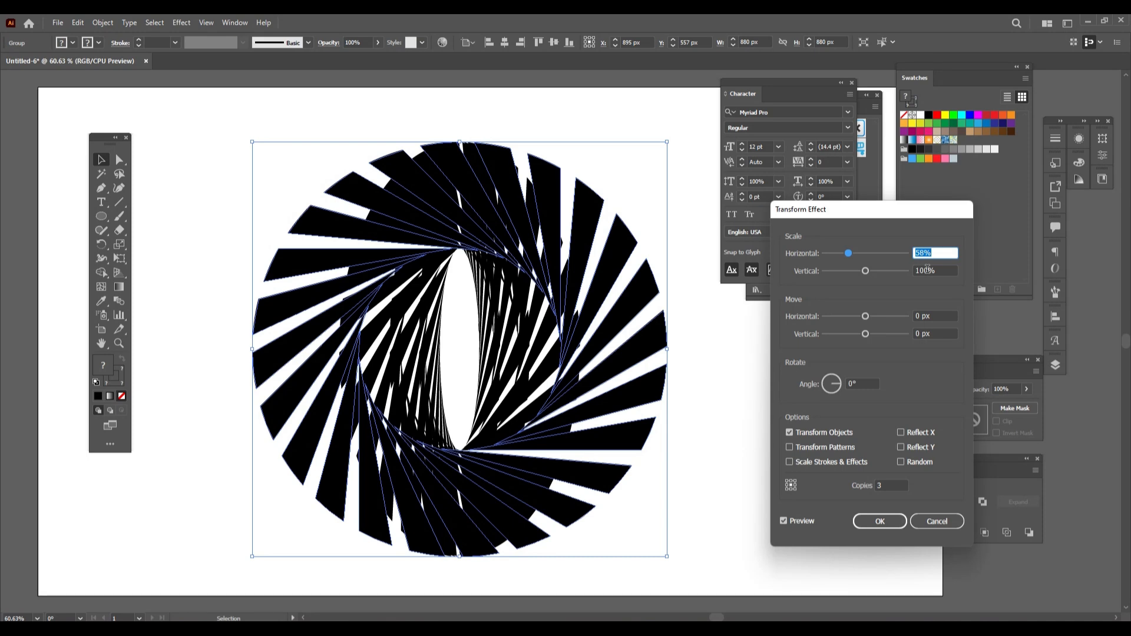
Reduce the vertical scale of the Transform effect to 47%
left_click(928, 270)
key("Down")
key("Down")
key("Down")
key("Down")
key("Down")
key("Down")
key("Down")
key("Down")
key("Down")
key("Down")
key("Down")
key("Down")
key("Down")
key("Down")
key("Down")
key("Down")
key("Down")
key("Down")
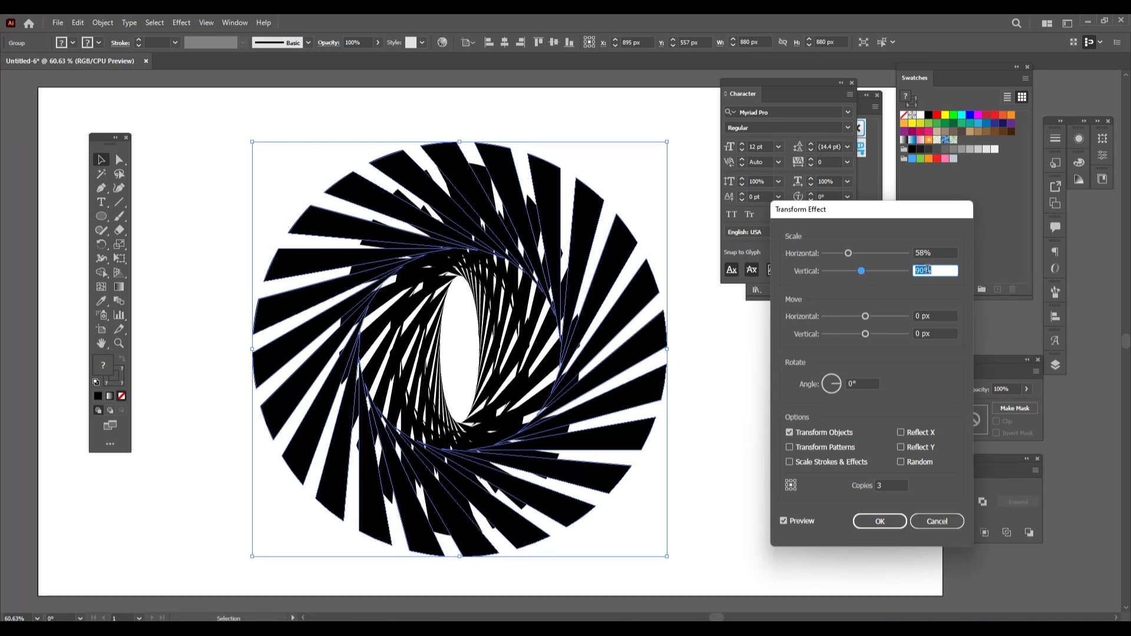
key("Down")
key("Down")
key("Down")
key("Down")
key("Down")
key("Down")
key("Down")
key("Down")
key("Down")
key("Down")
key("Down")
key("Down")
key("Down")
key("Down")
key("Down")
key("Down")
key("Down")
key("Down")
key("Down")
key("Down")
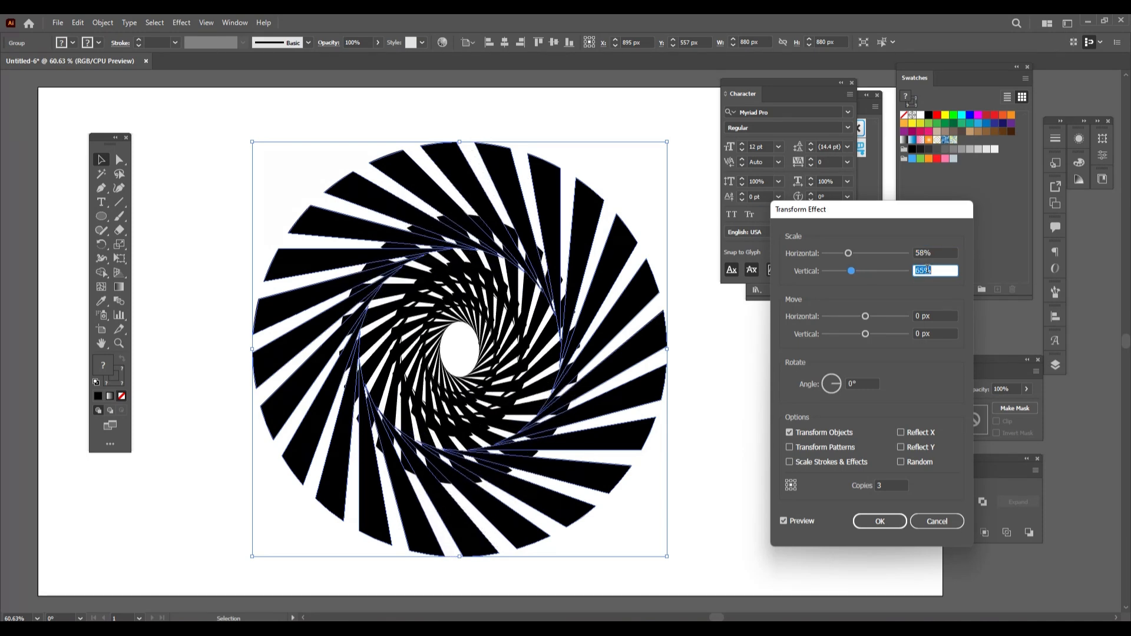
key("Down")
key("Down")
key("Down")
key("Down")
key("Down")
key("Down")
key("Down")
key("Down")
key("Down")
key("Down")
key("Down")
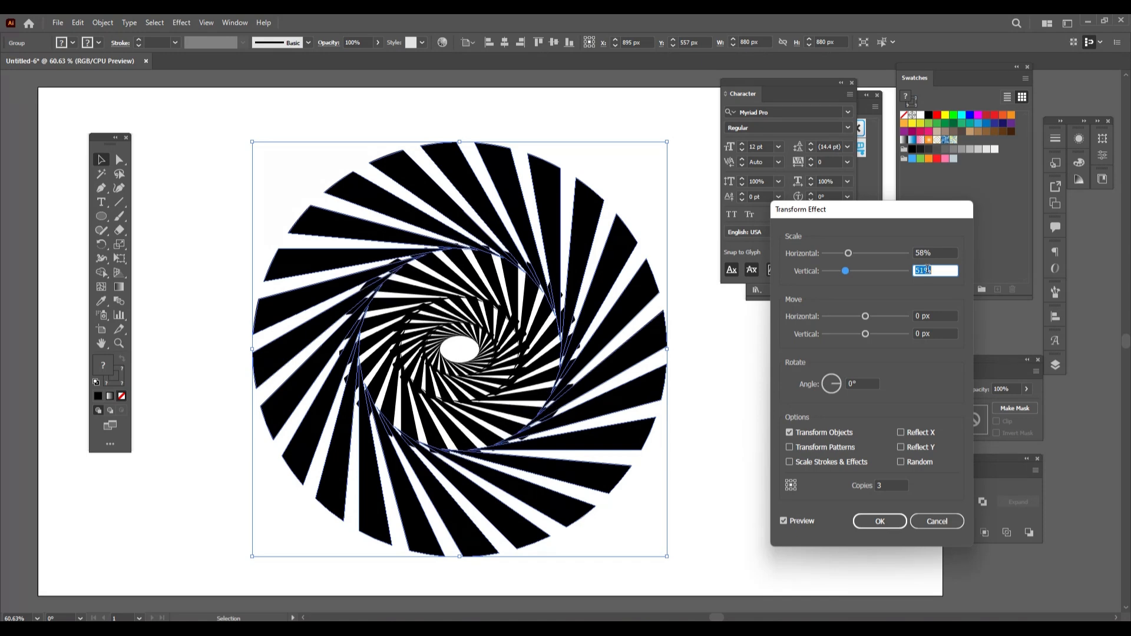
key("Down")
key("Down")
key("Down")
key("Down")
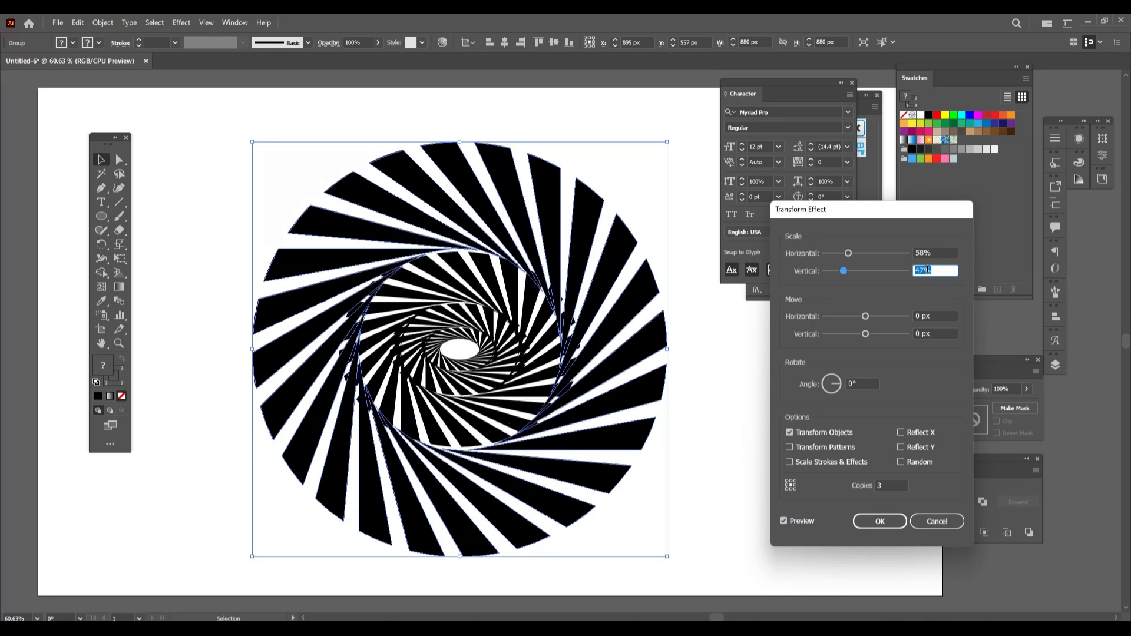
Set both the horizontal and the vertical scale of the Transform effect to 48%, so the copies nest inside the ring
left_click(926, 253)
key("Down")
key("Down")
key("Down")
key("Down")
key("Down")
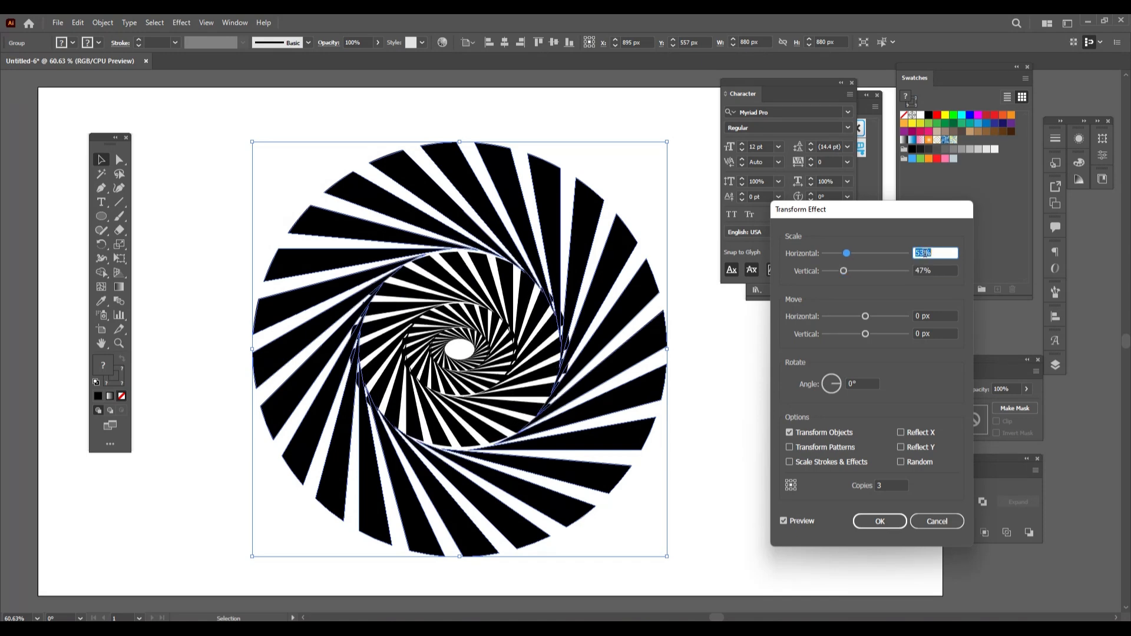
key("Down")
key("Down")
key("Down")
key("Down")
key("Down")
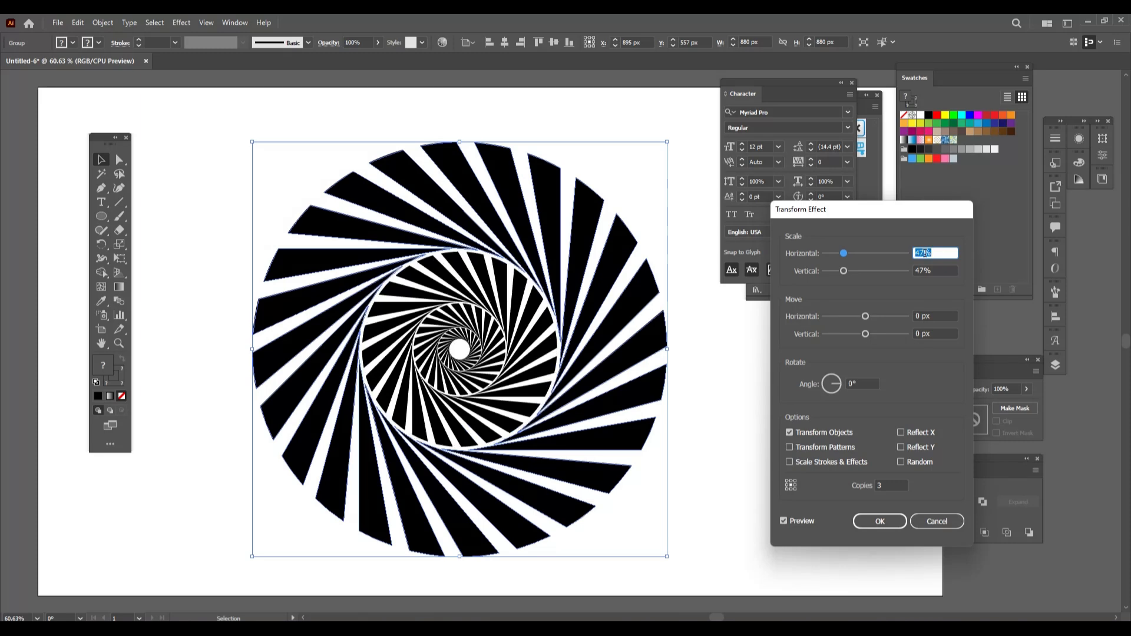
key("Up")
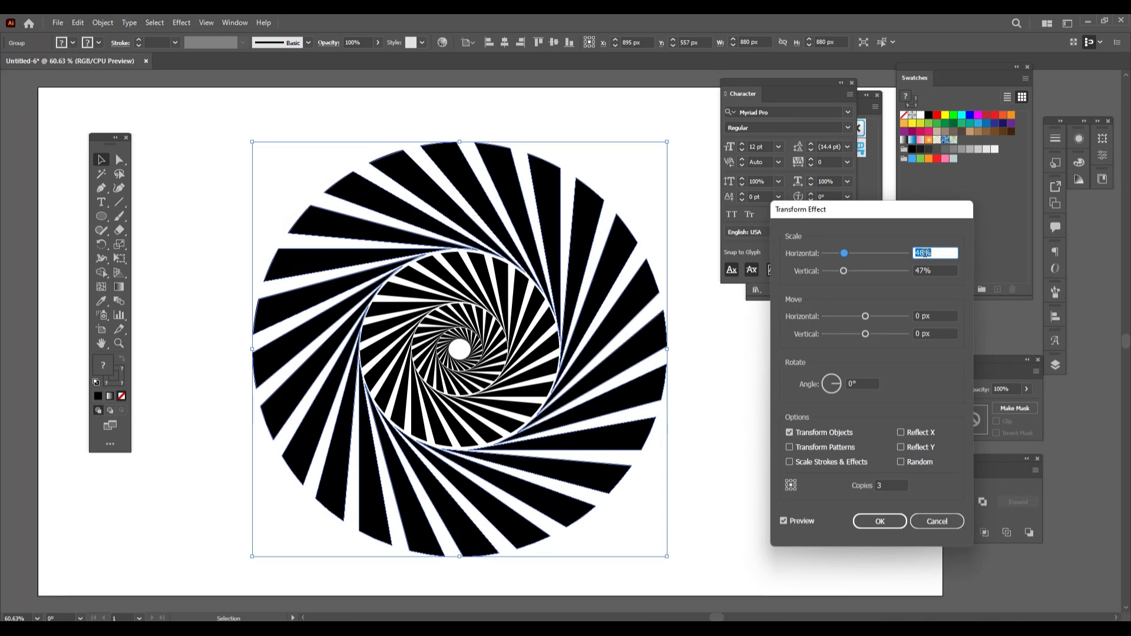
left_click(924, 270)
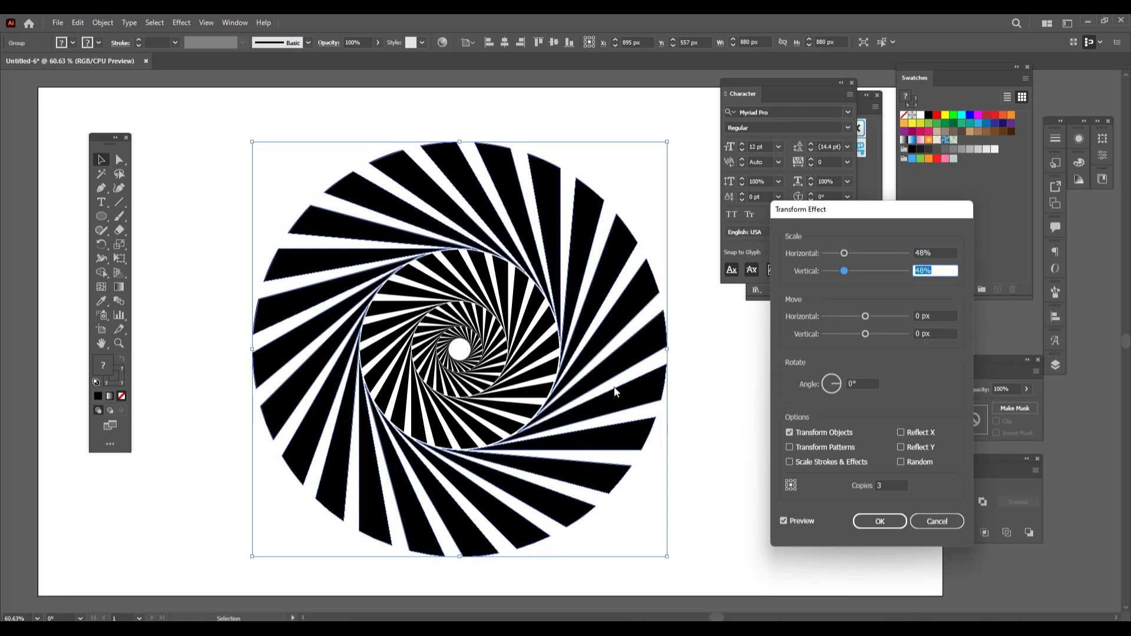
Set the Transform effect's rotation angle to -6° and apply the effect to the ring
left_click(855, 383)
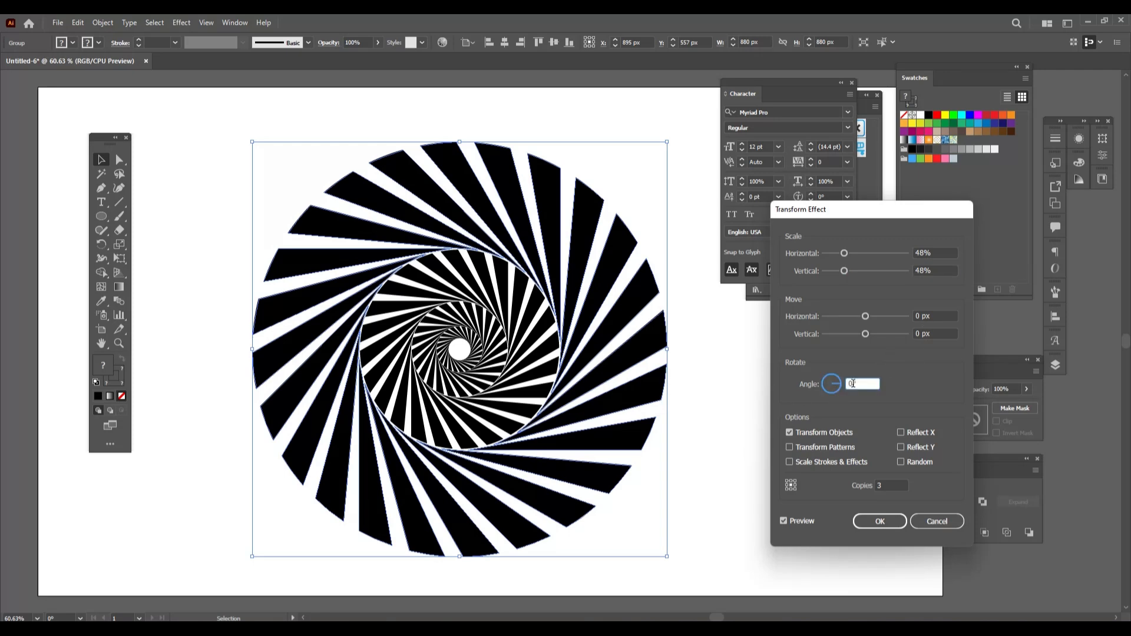
key("Down")
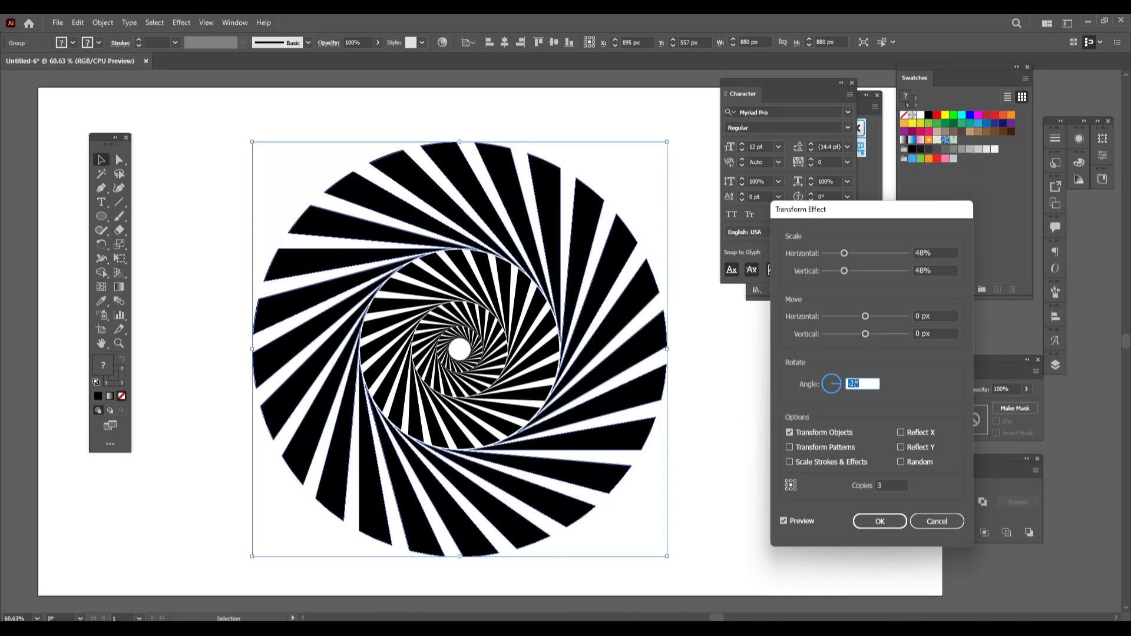
key("Down")
key("Down")
key("Down")
key("Down")
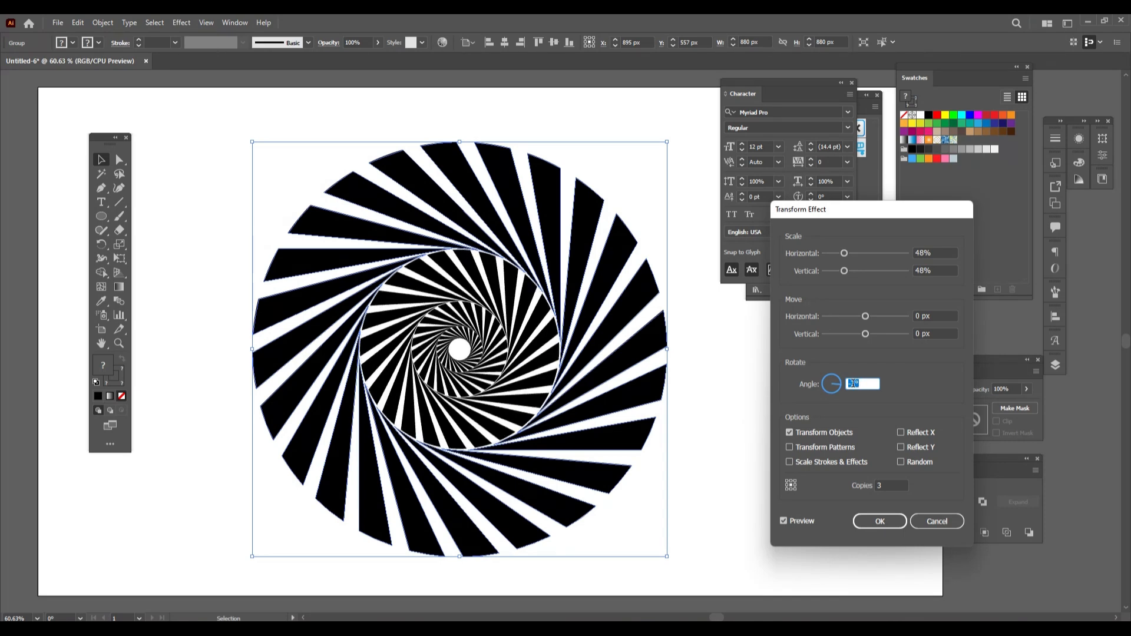
key("Down")
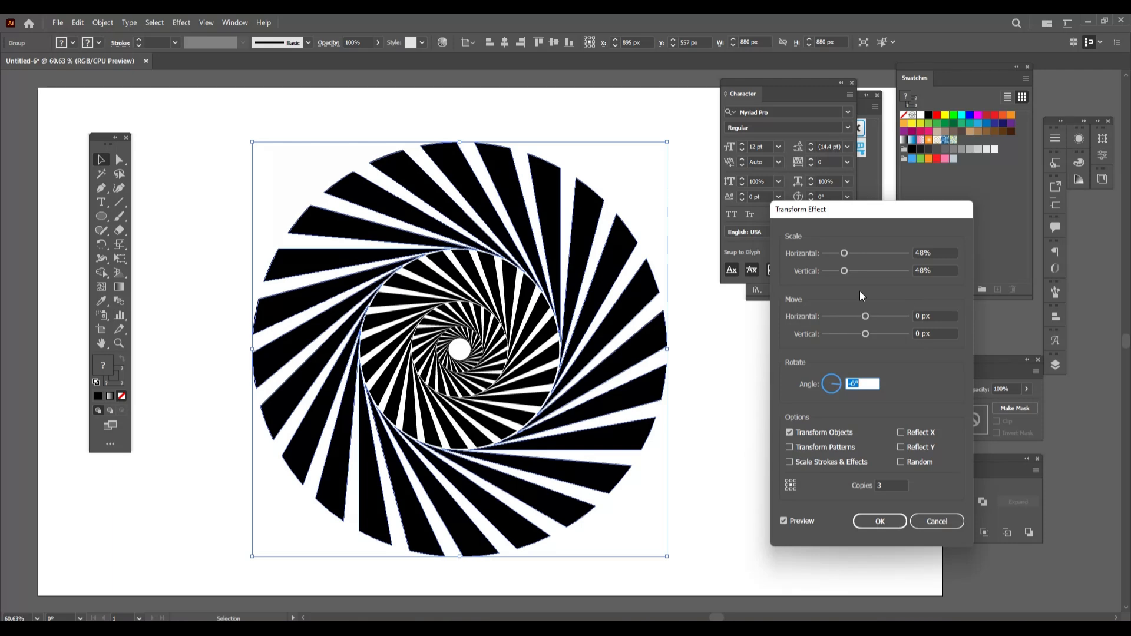
left_click(889, 521)
left_click(753, 384)
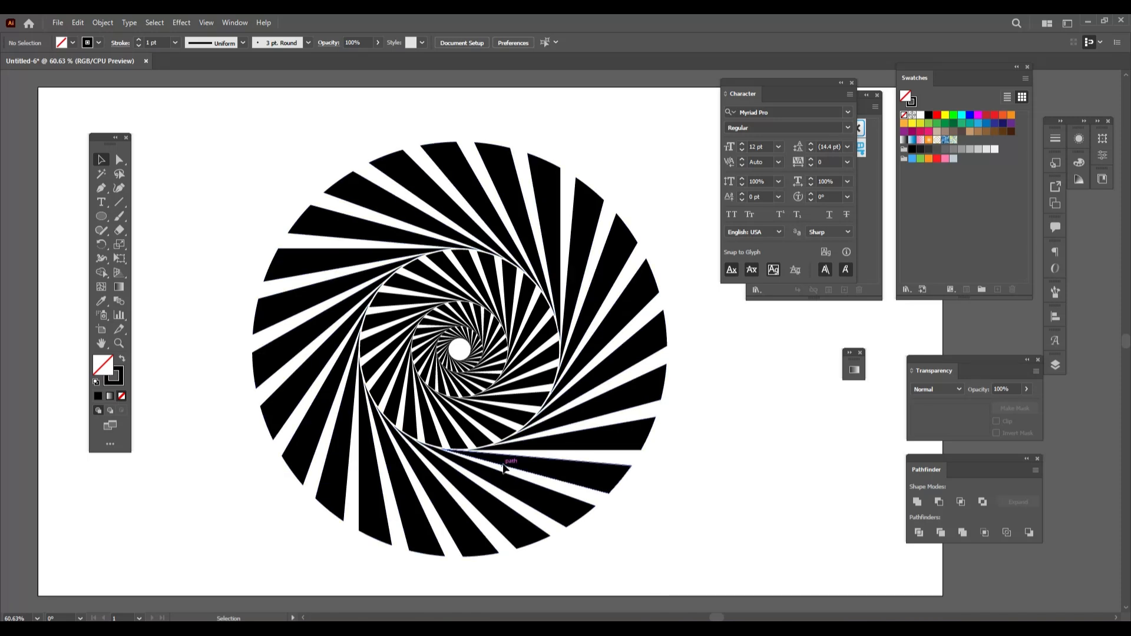
Scale the spiral group down proportionally around its centre to about 730 by 730 px
left_click(588, 522)
left_click_drag(668, 555, 633, 539)
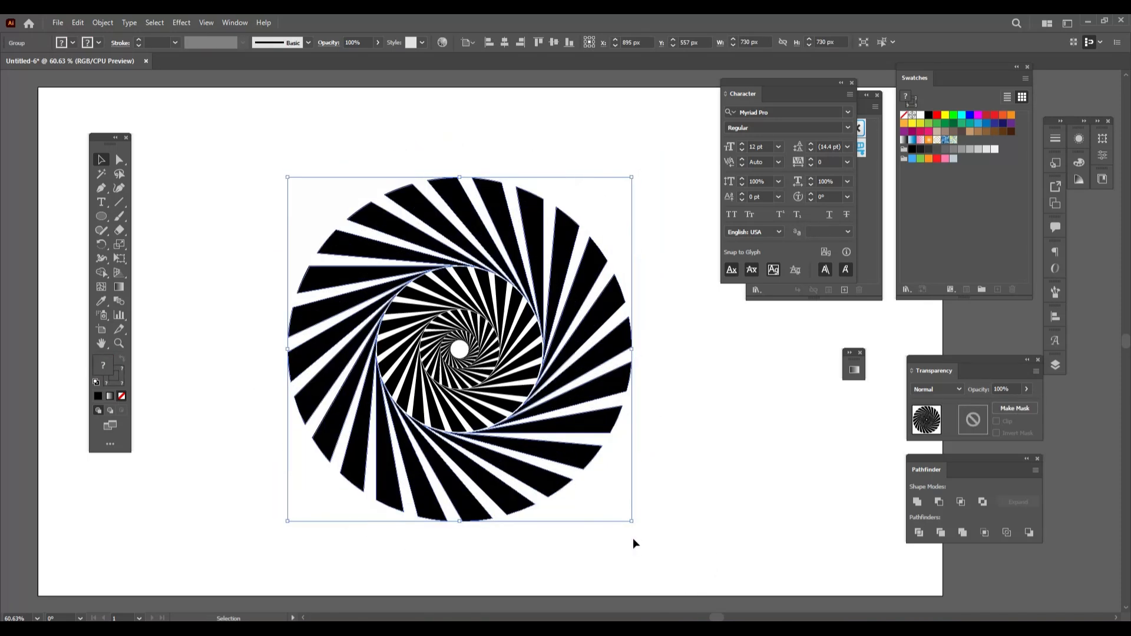
left_click(761, 430)
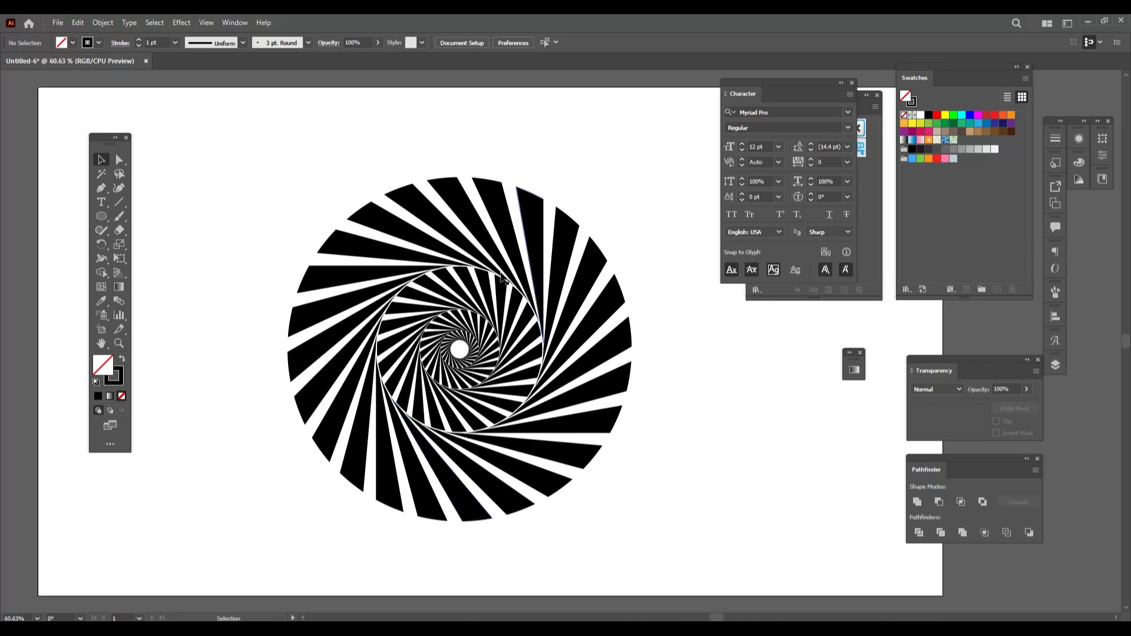
Expand the appearance of the spiral and ungroup it into separate rings
left_click(613, 398)
left_click(613, 397)
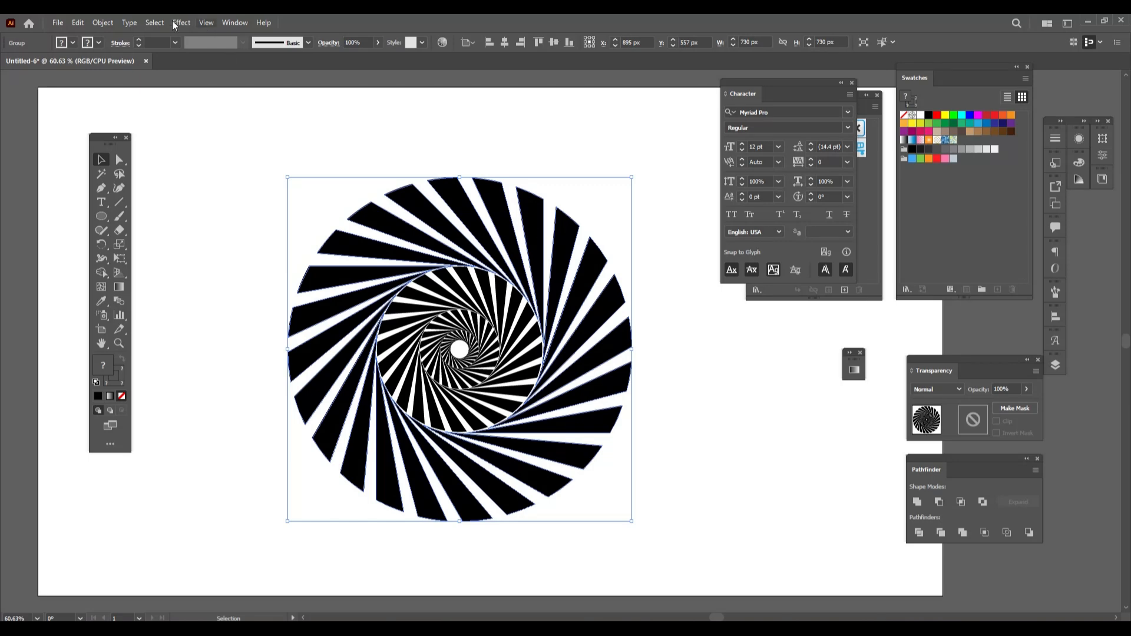
left_click(107, 22)
left_click(159, 174)
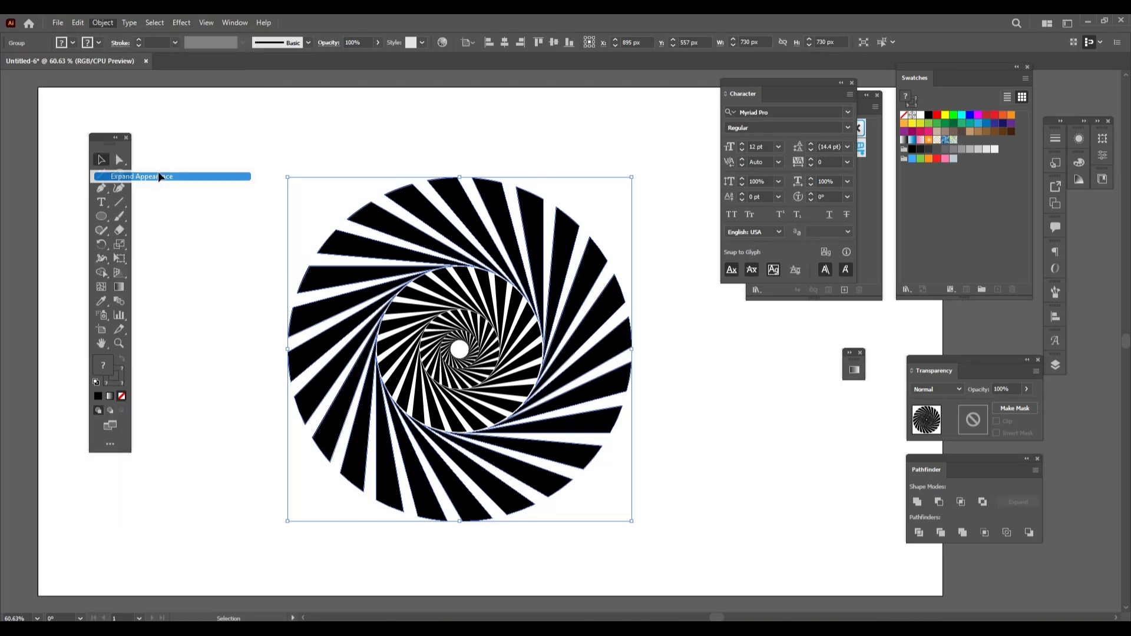
right_click(213, 162)
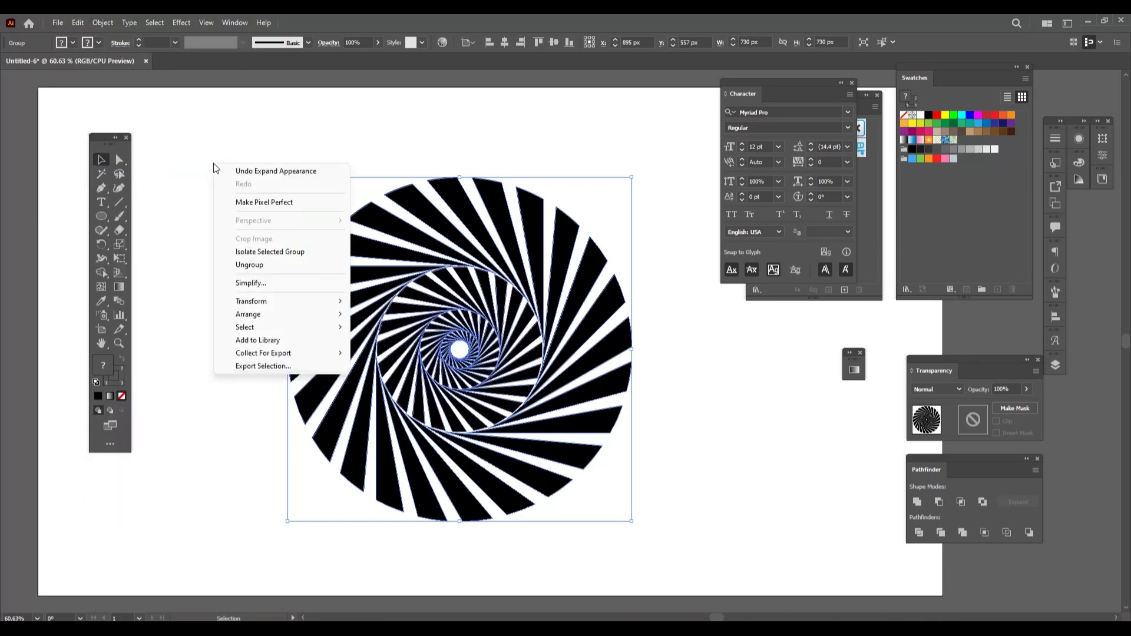
left_click(292, 270)
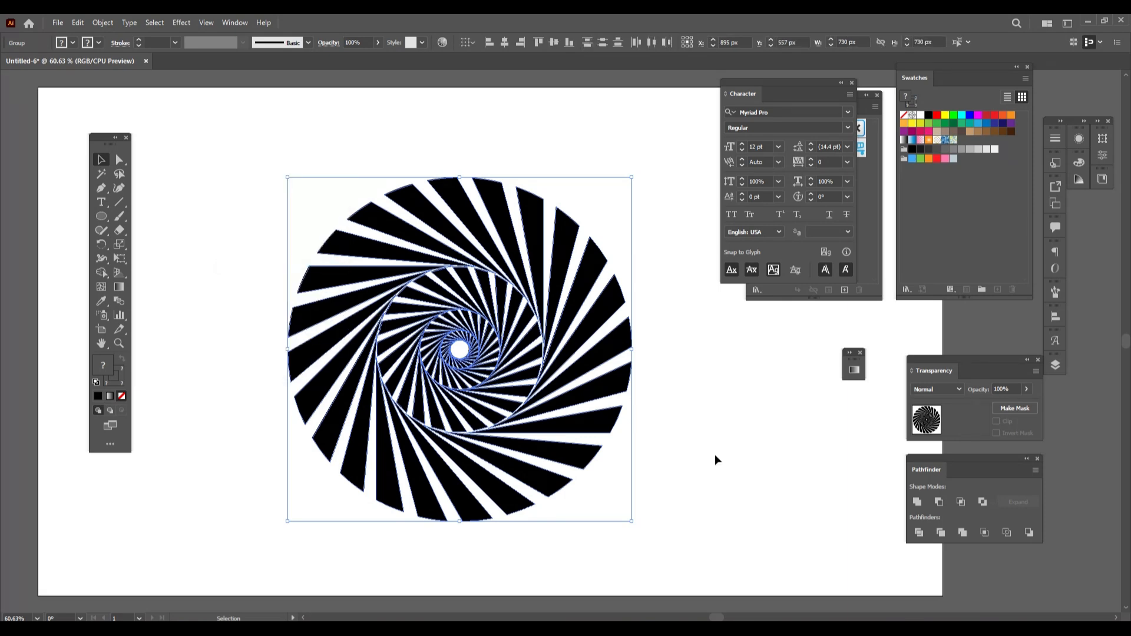
left_click(715, 454)
Reflect the second ring from the outside across the vertical axis
left_click(608, 356)
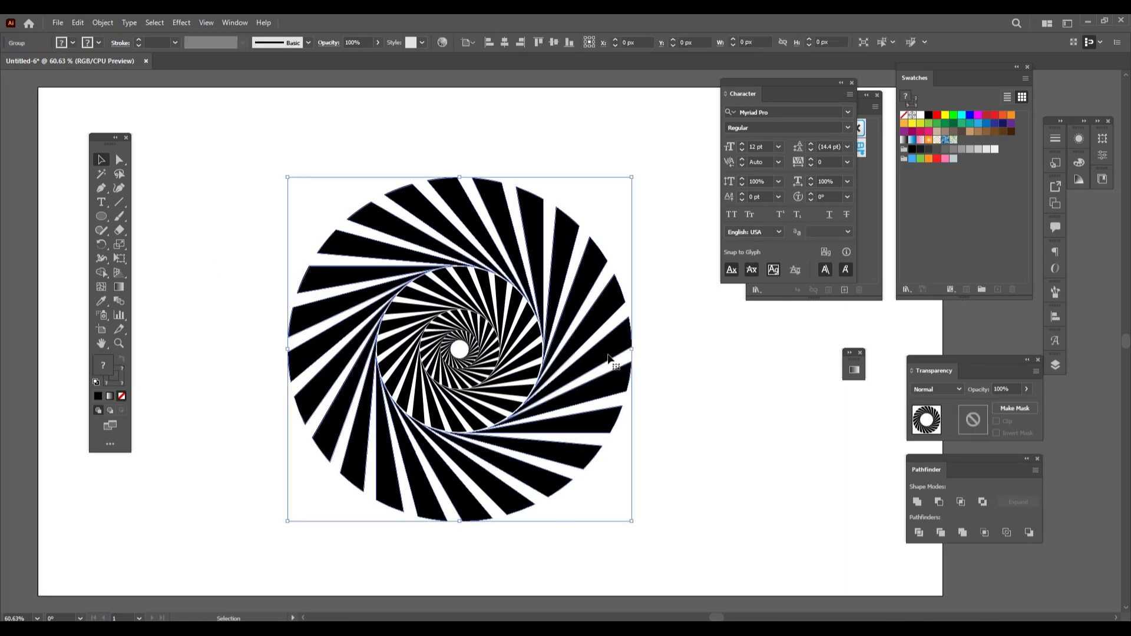
left_click(716, 435)
left_click(536, 358)
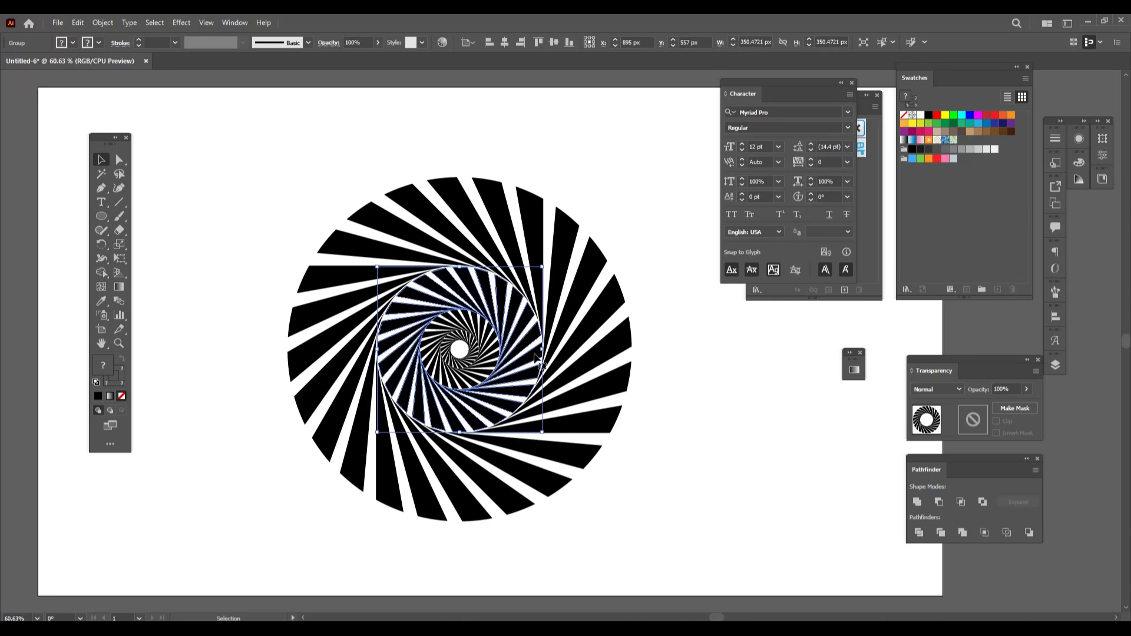
right_click(411, 308)
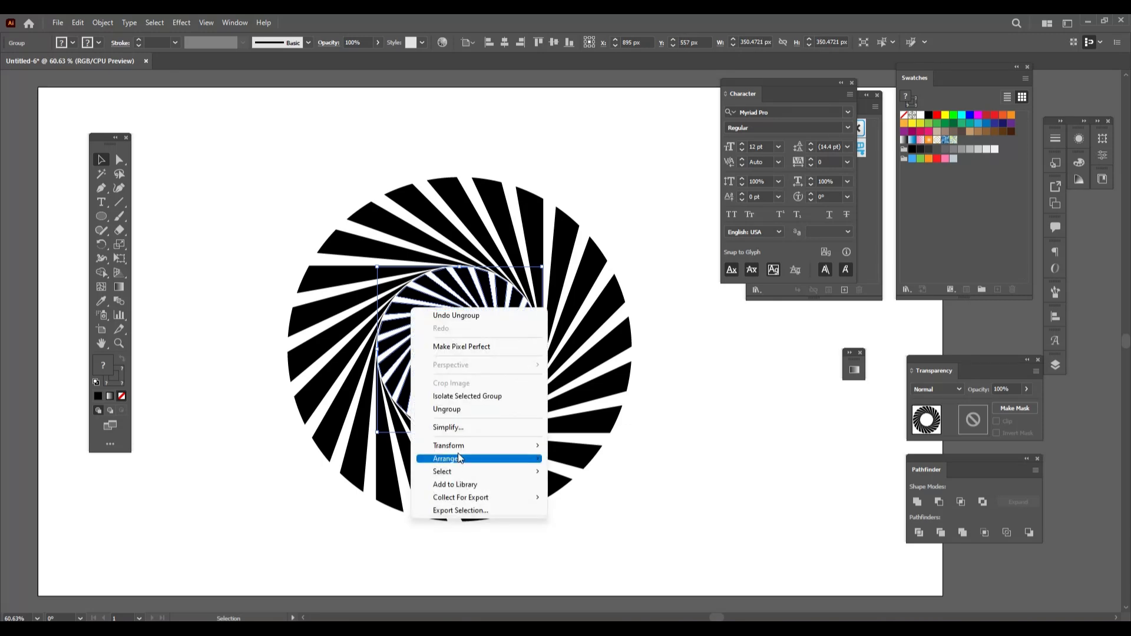
mouse_move(464, 449)
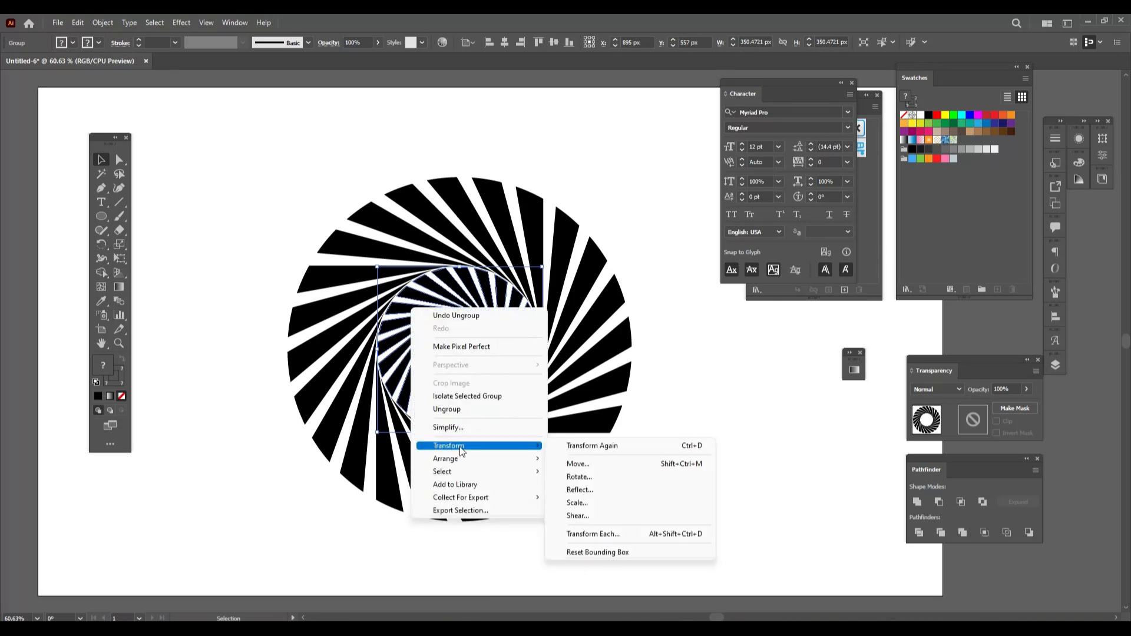
left_click(635, 486)
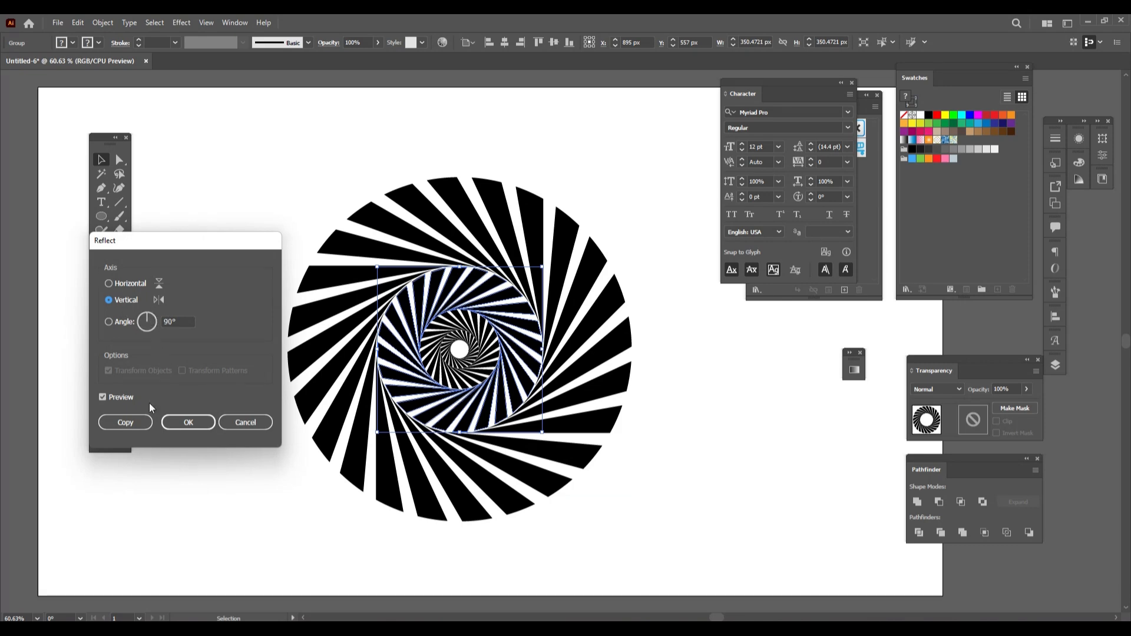
left_click(193, 422)
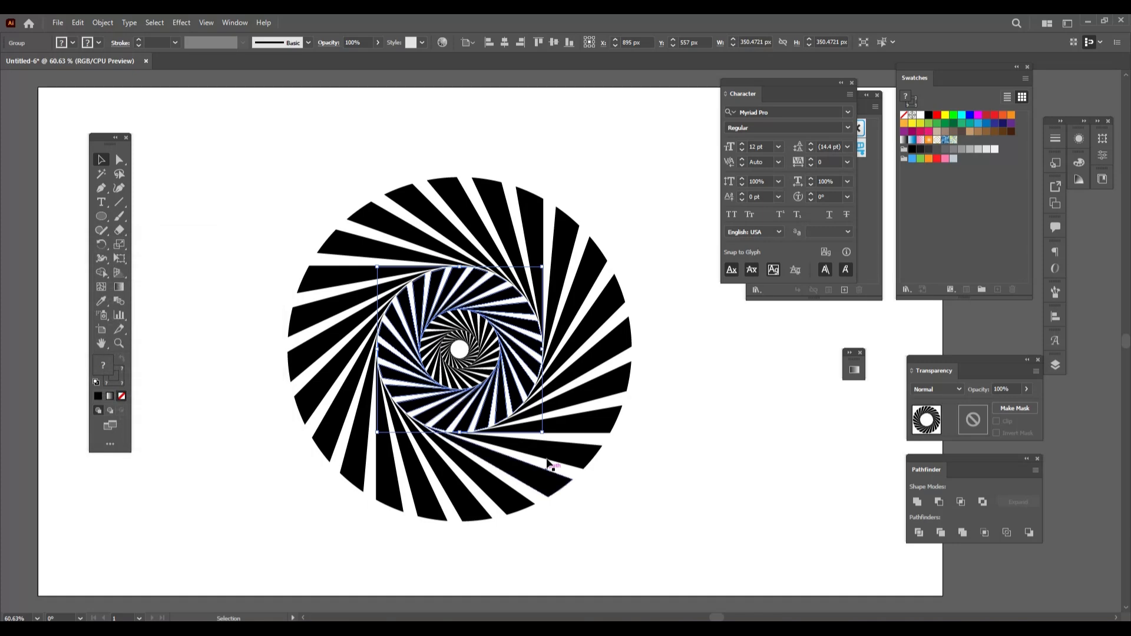
left_click(714, 449)
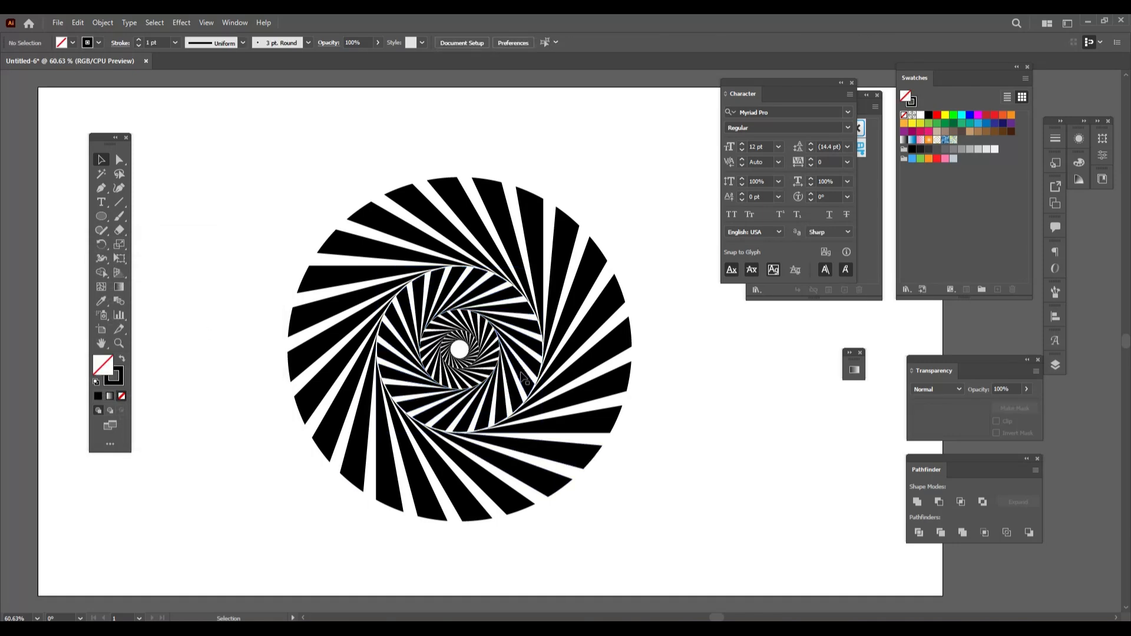
Reflect the innermost ring across the vertical axis
left_click(479, 353)
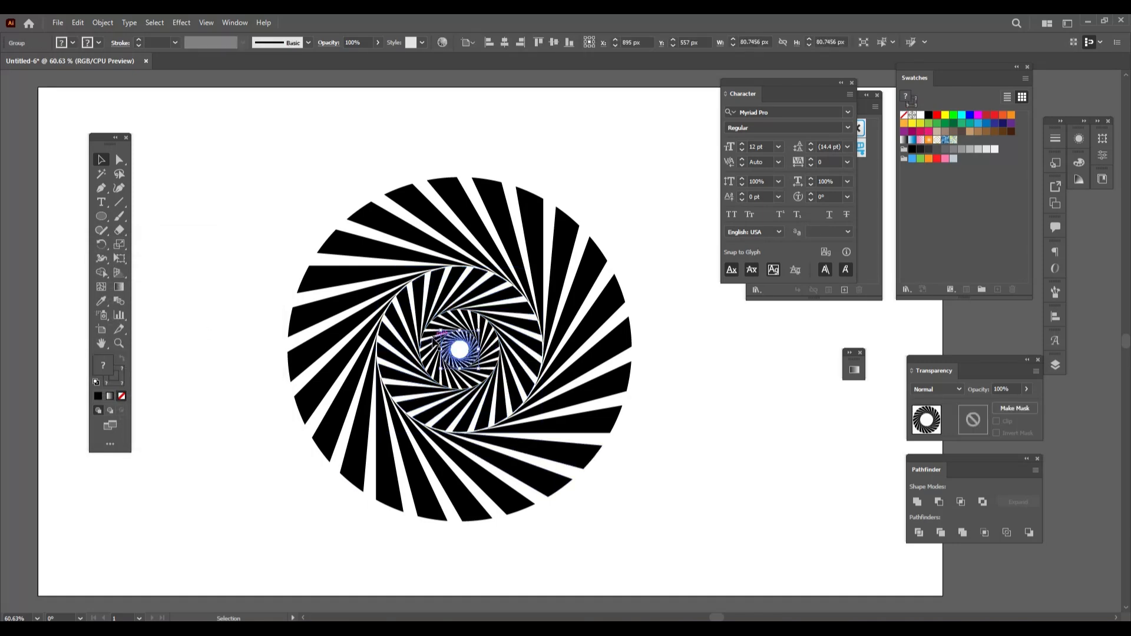
right_click(236, 307)
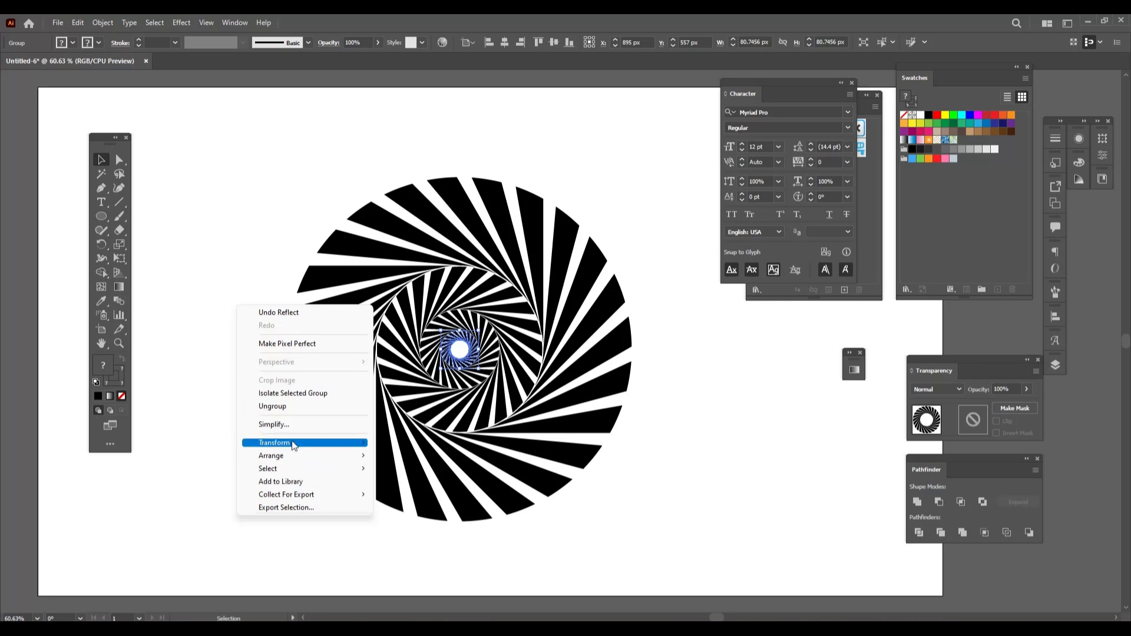
left_click(432, 489)
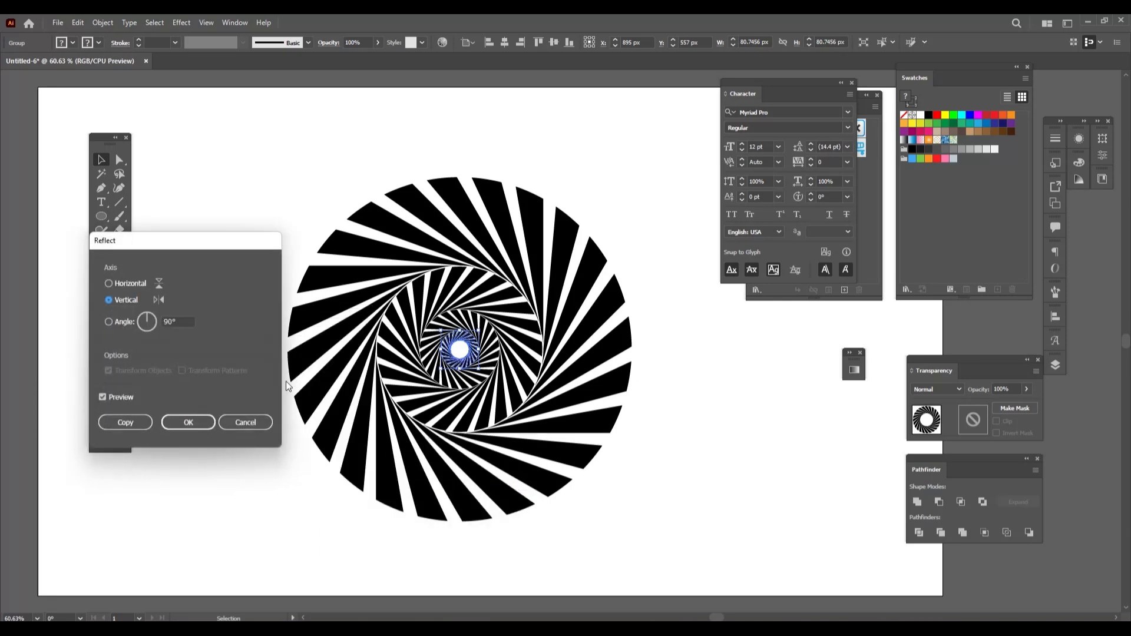
left_click(185, 422)
left_click(749, 524)
Group all the rings and centre the group horizontally and vertically on the artboard
left_click_drag(231, 170, 690, 504)
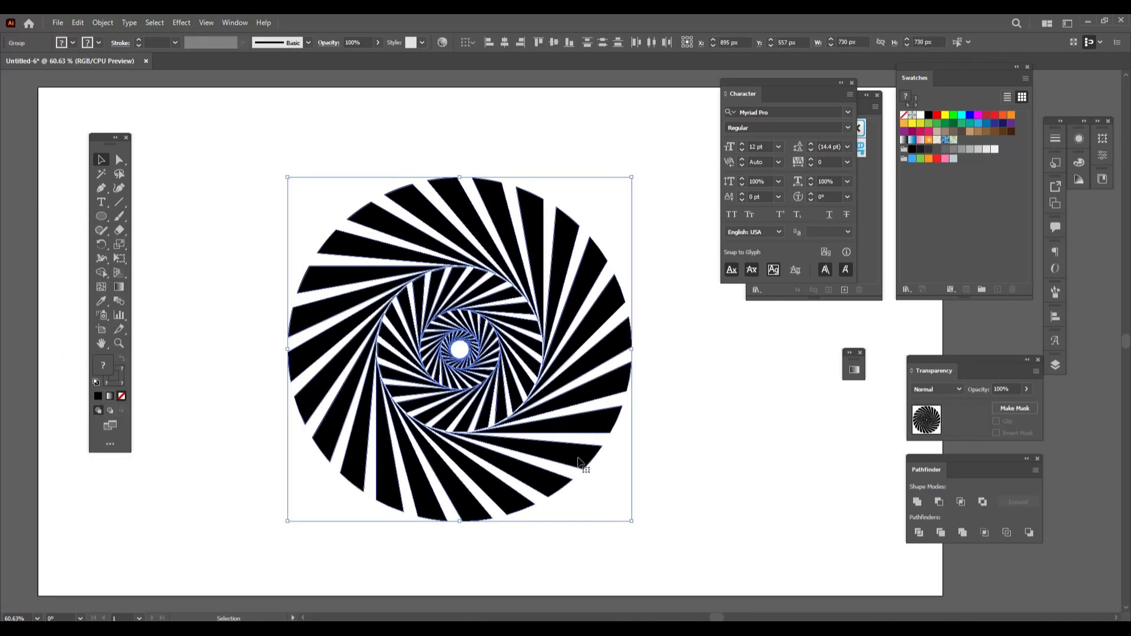
left_click(110, 24)
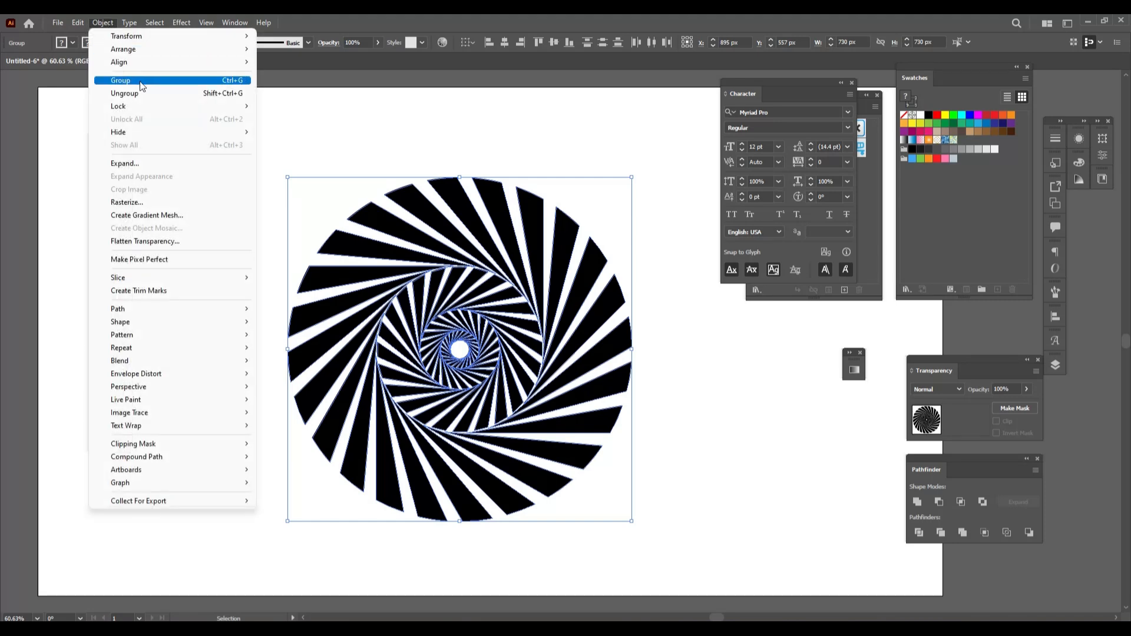
left_click(123, 80)
left_click(504, 43)
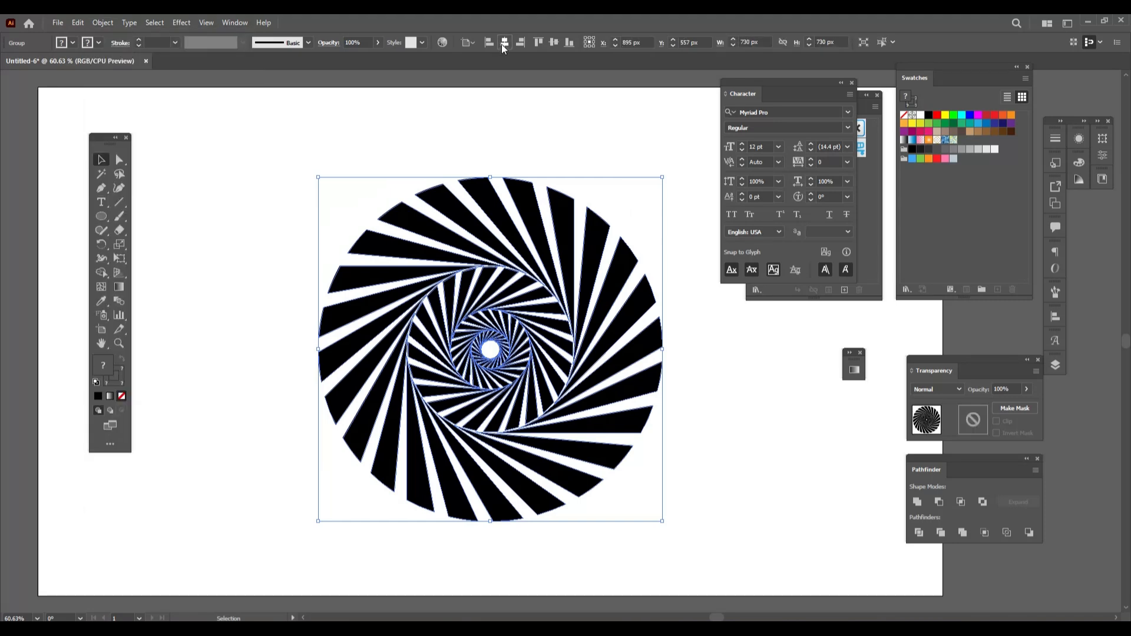
left_click(554, 47)
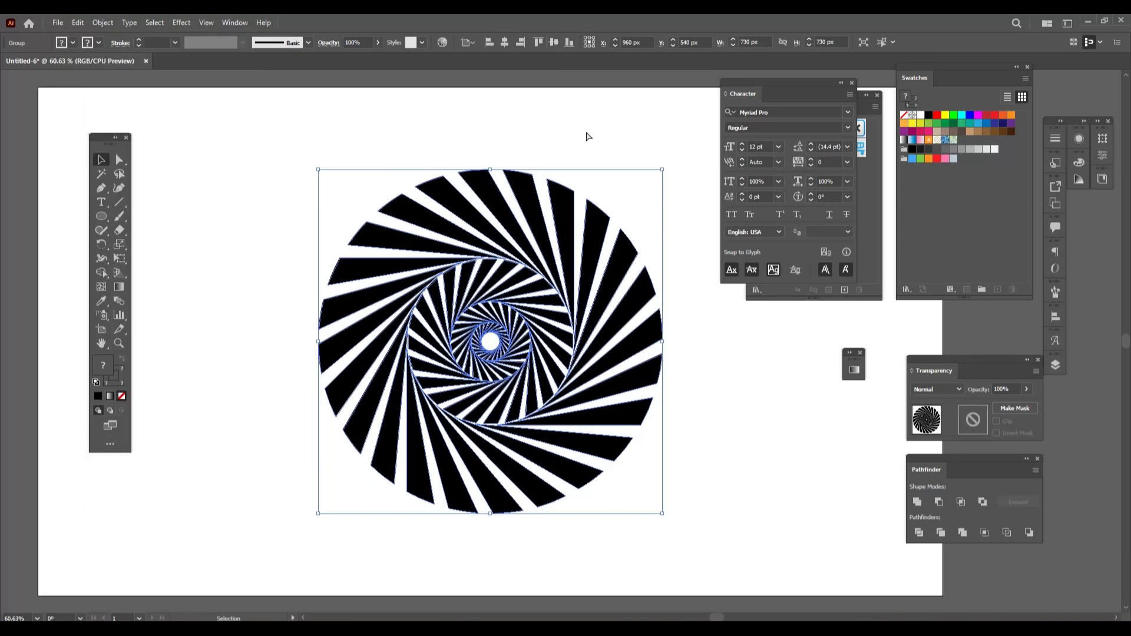
scroll(586, 136, "left", 2)
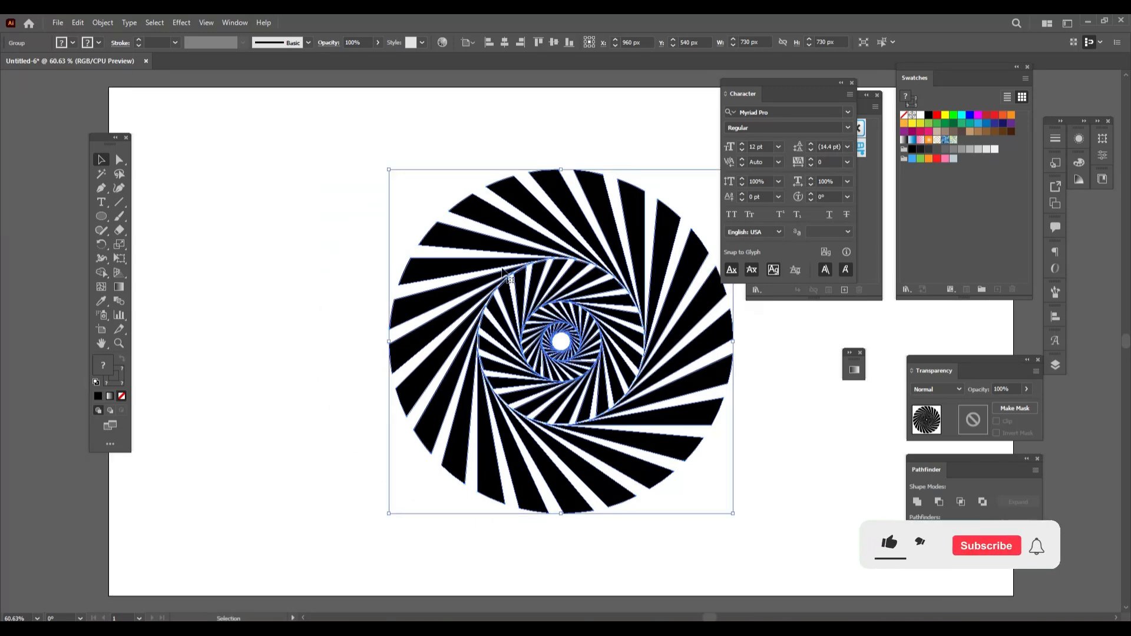
key("a")
scroll(501, 412, "right", 2)
key("v")
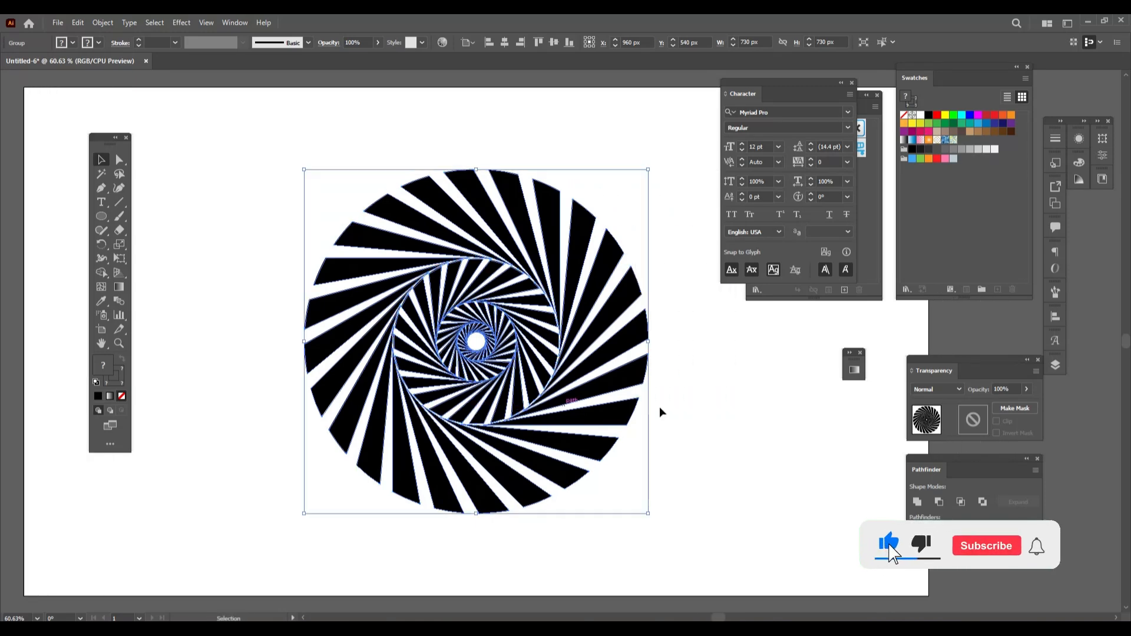
left_click(744, 478)
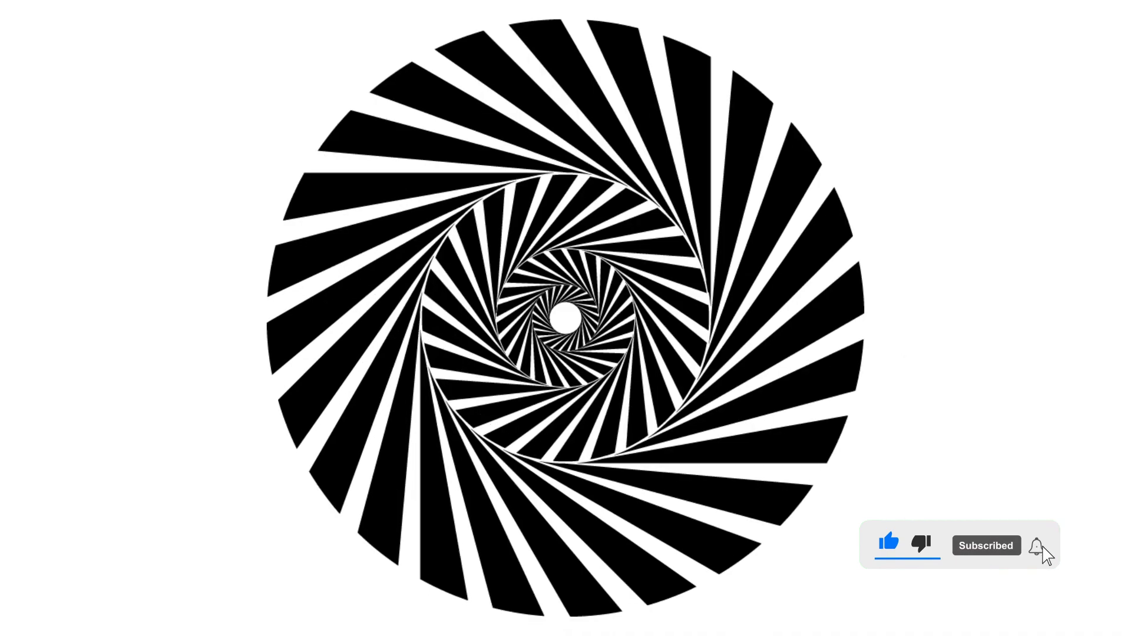